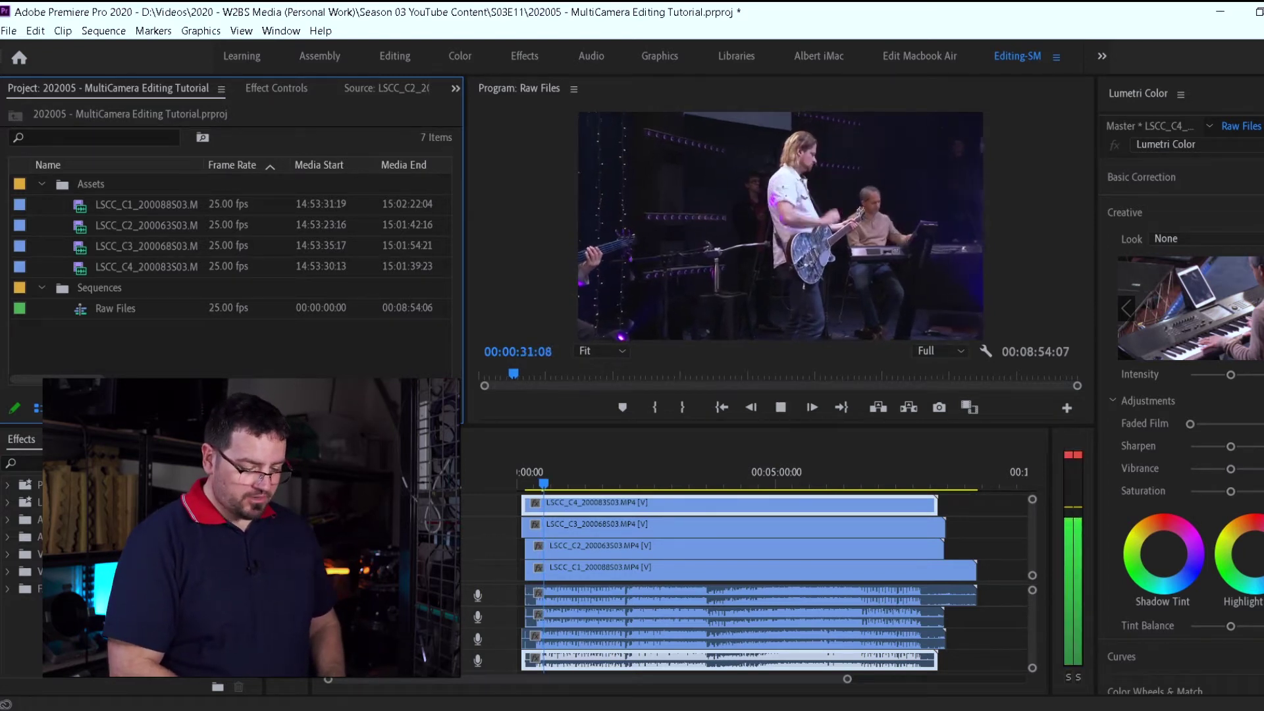
- Pause playback of the Raw Files sequence and make video track V2 visible to show the drummer's camera
{"action": "key", "text": "space"}
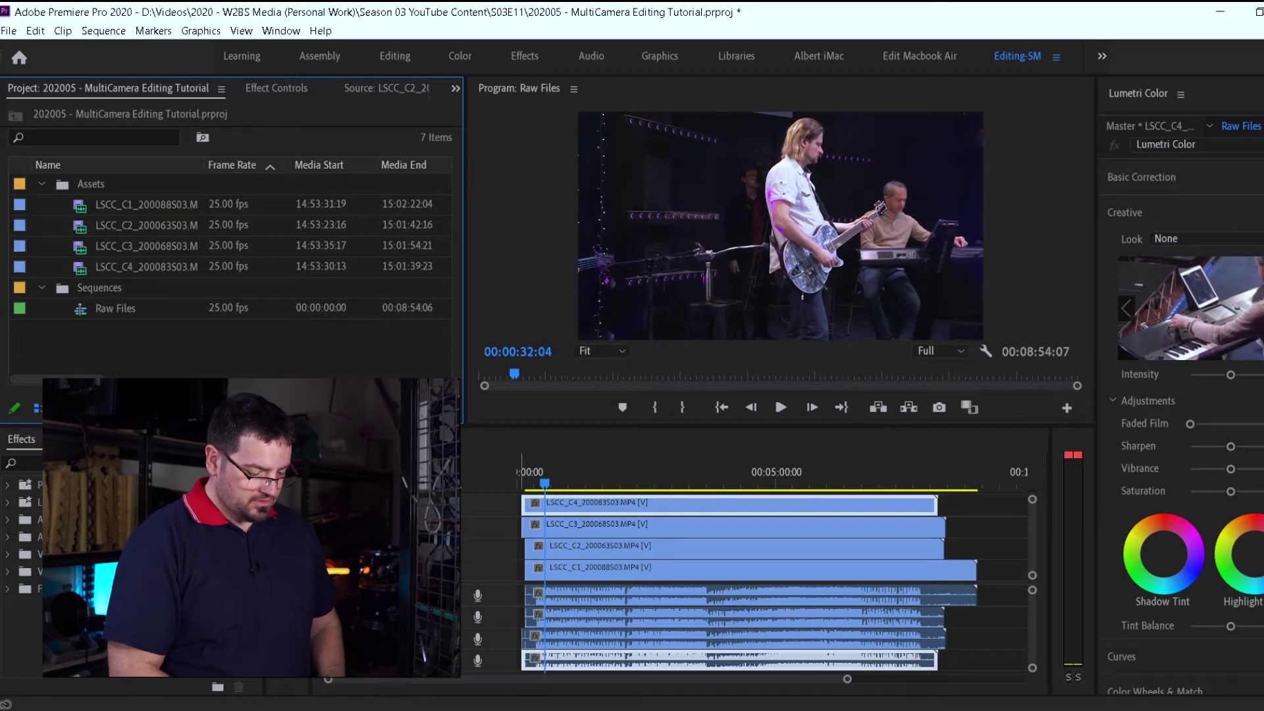
{"action": "left_click", "coordinate": [428, 545]}
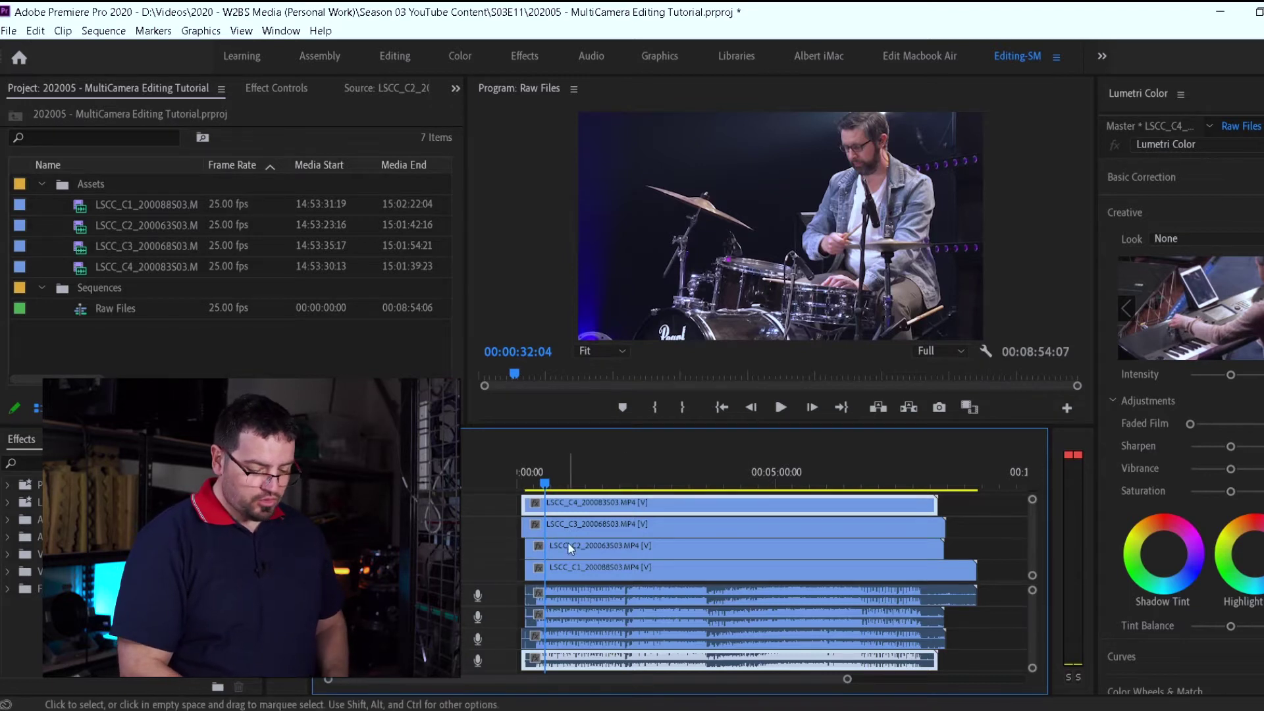
{"action": "key", "text": "m"}
{"action": "key", "text": "m"}
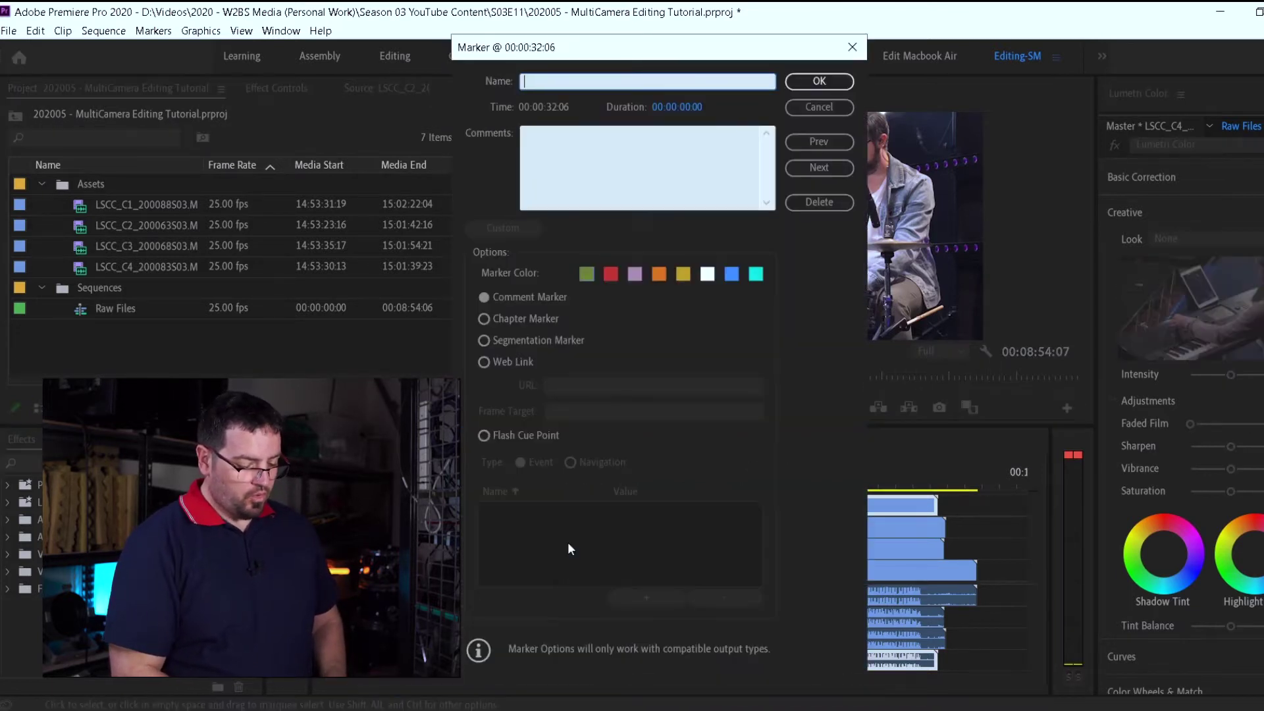
{"action": "left_click", "coordinate": [804, 110]}
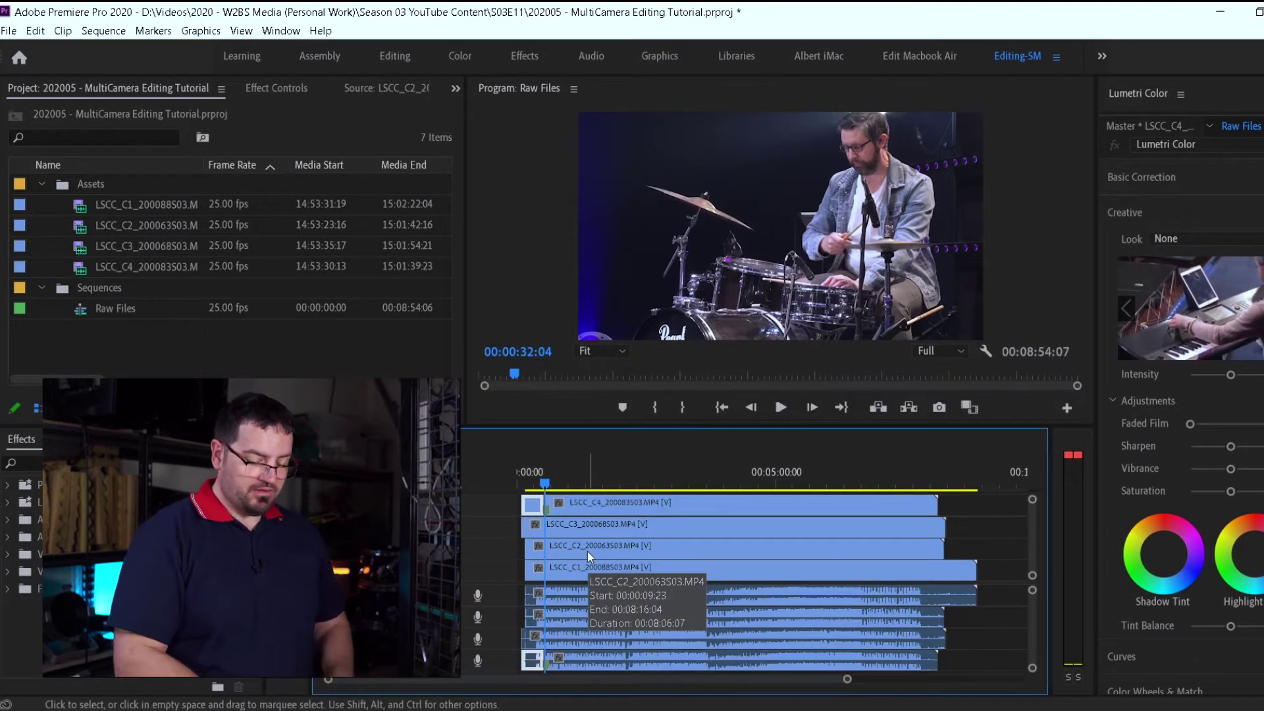
{"action": "key", "text": "space"}
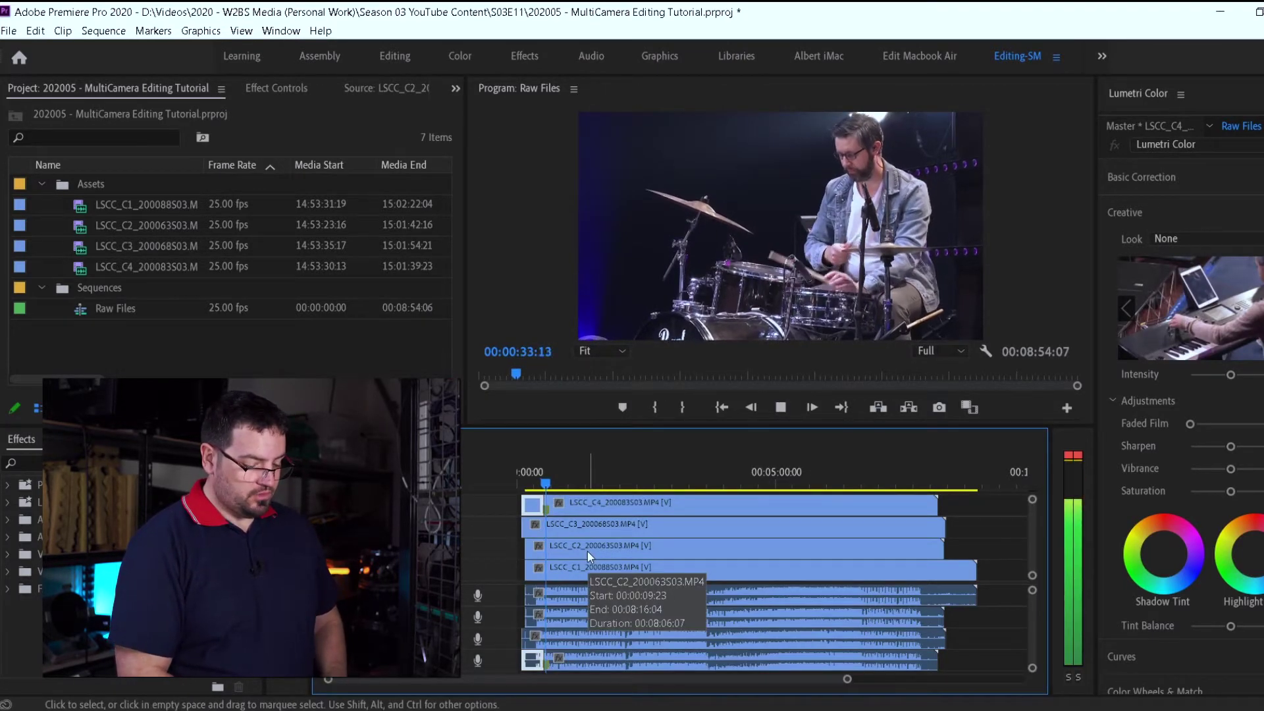
{"action": "key", "text": "space"}
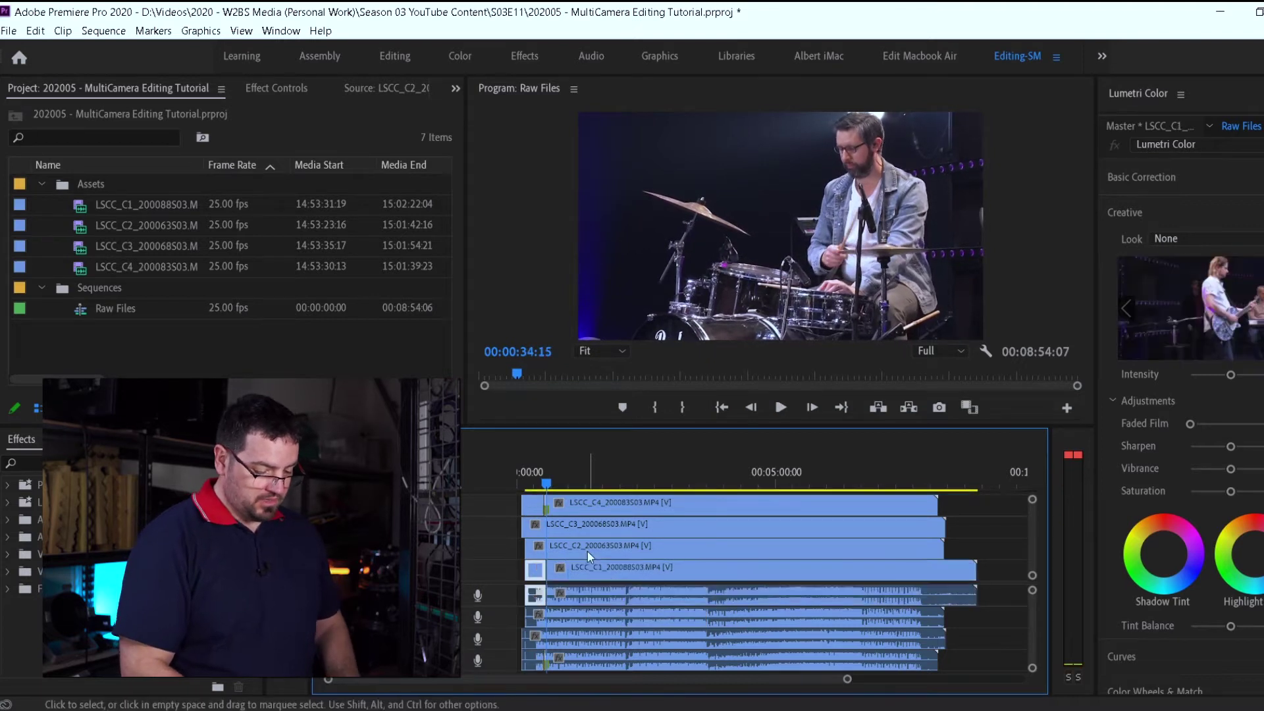
{"action": "left_click", "coordinate": [437, 506]}
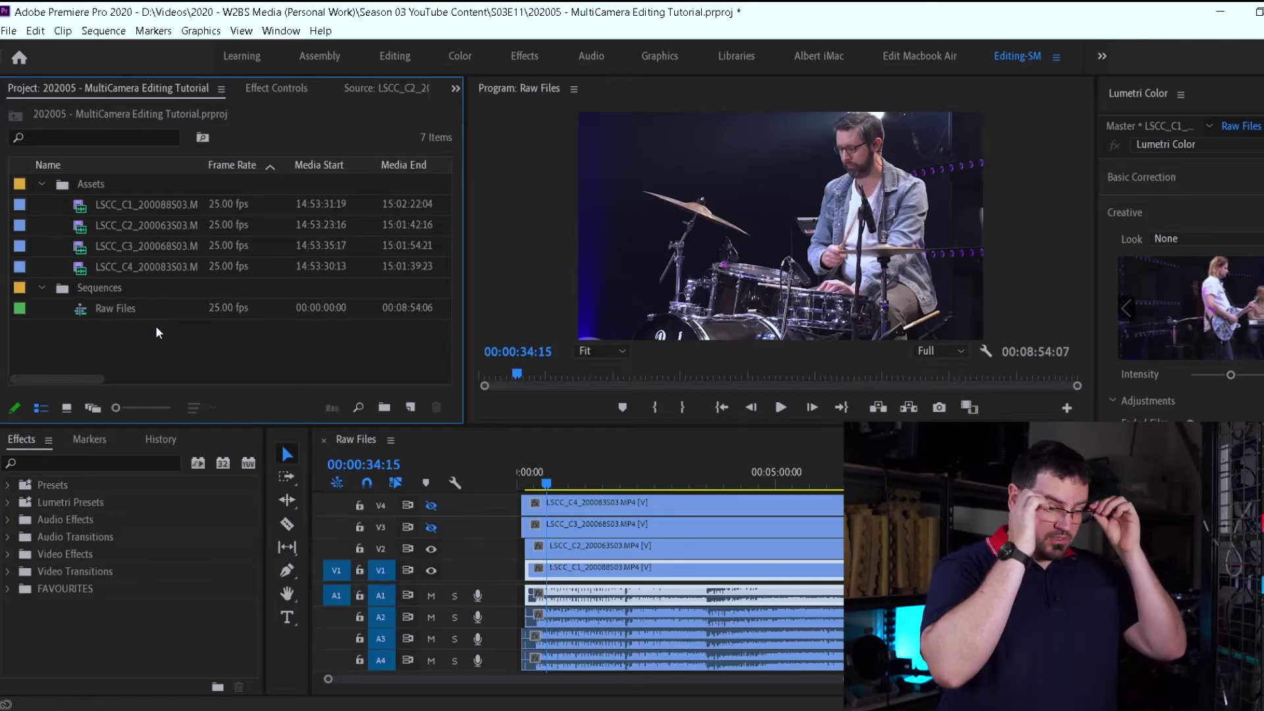
- Create a new sequence with the Raw Files sequence nested inside it
{"action": "left_click", "coordinate": [109, 303]}
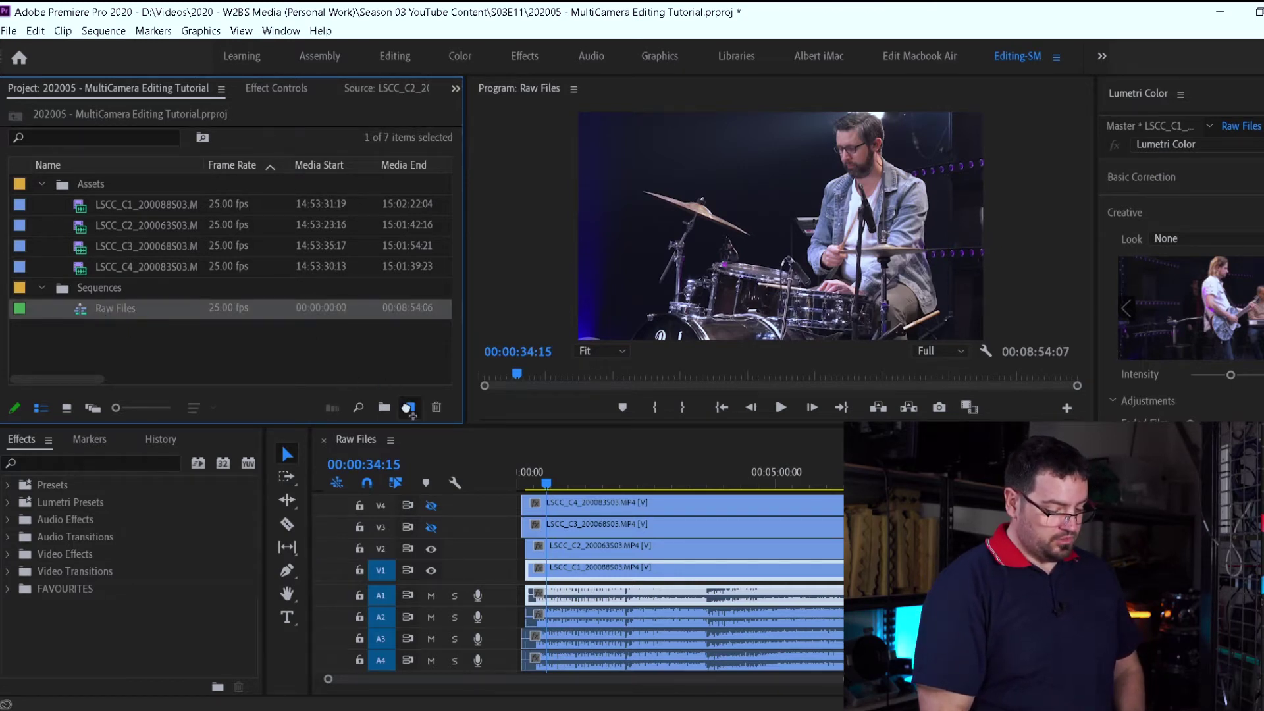
{"action": "left_click_drag", "start_coordinate": [407, 409], "coordinate": [407, 410]}
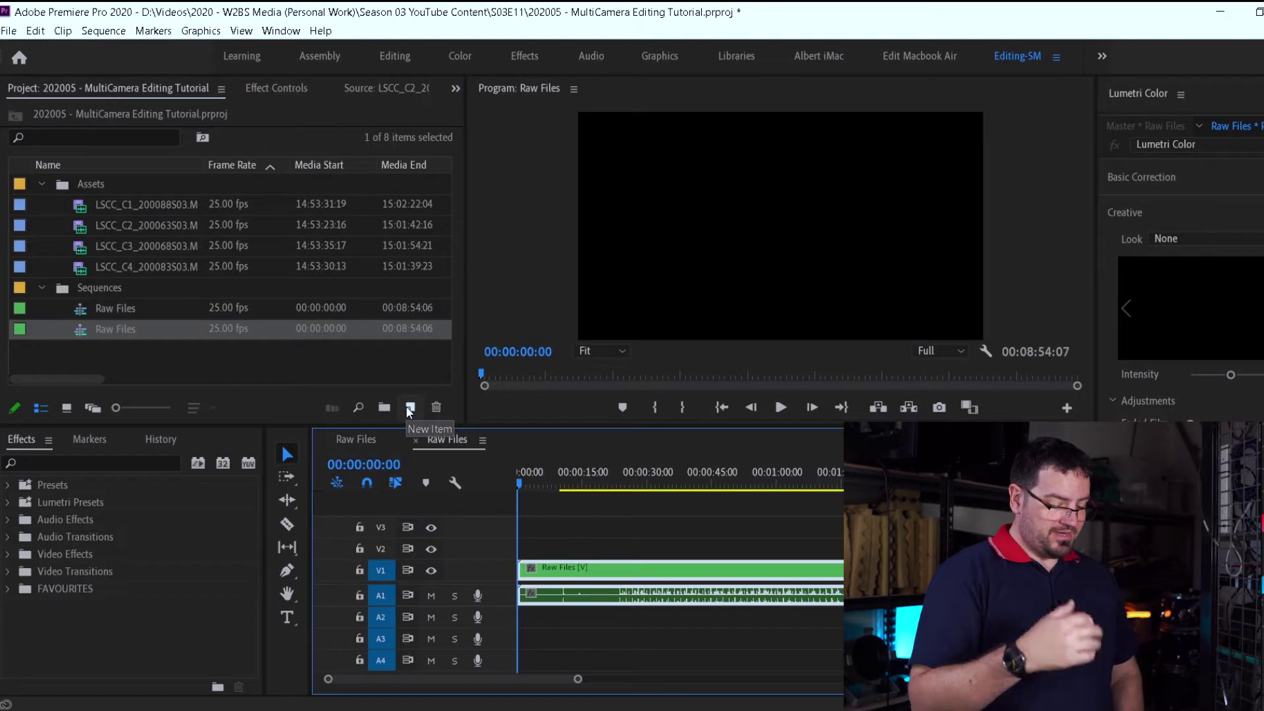
{"action": "key", "text": "space"}
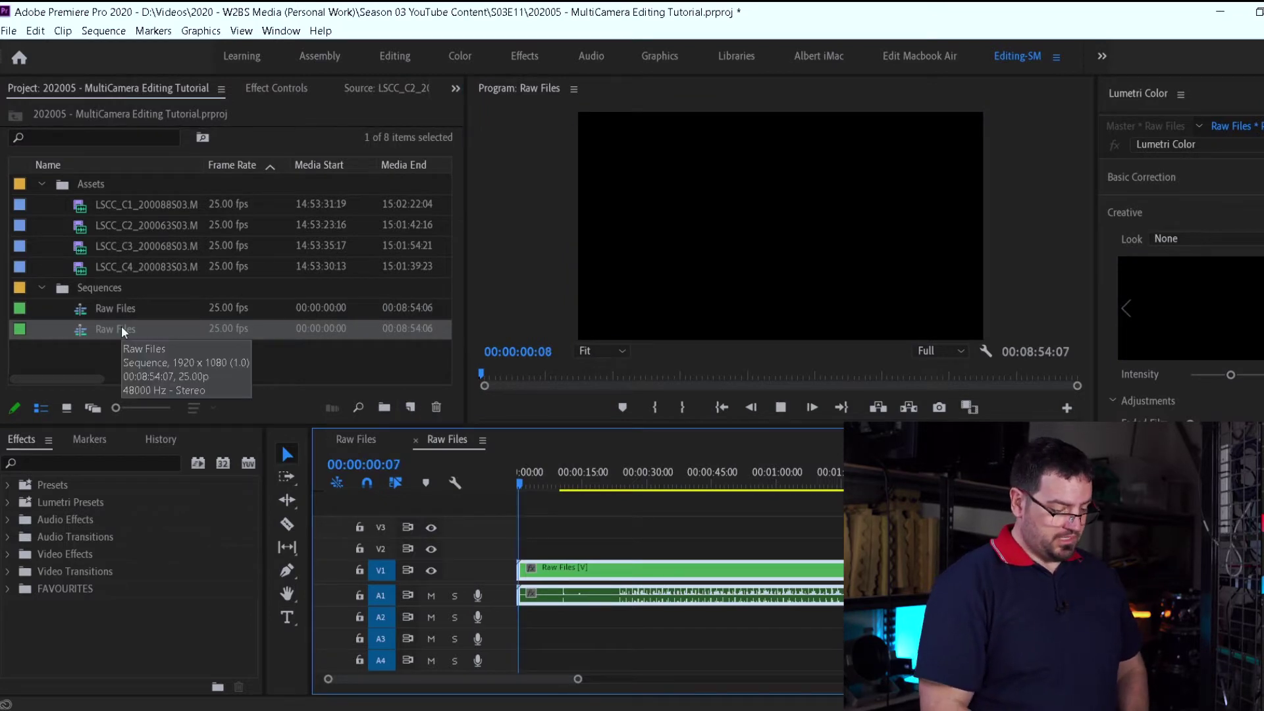
- Rename the newly created sequence in the project as Nested MultiCam
{"action": "left_click", "coordinate": [123, 330]}
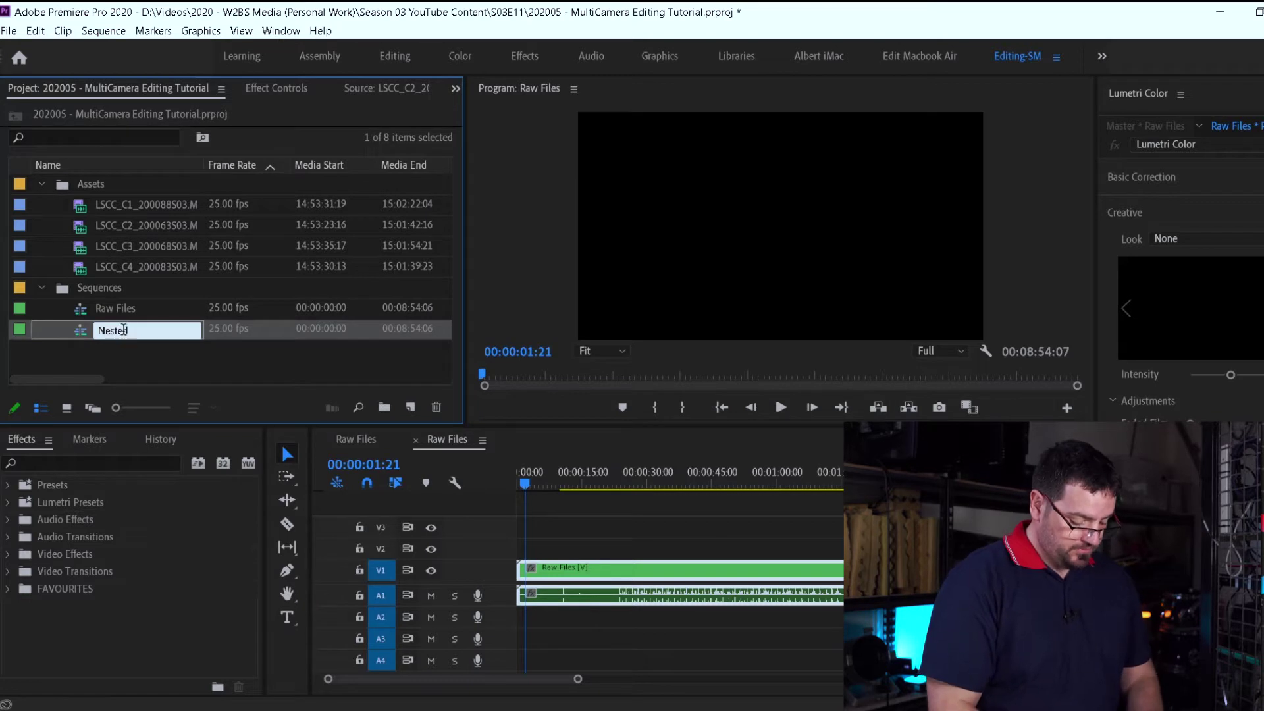
{"action": "type", "text": "Nested Multi"}
{"action": "type", "text": "Cam"}
{"action": "key", "text": "Return"}
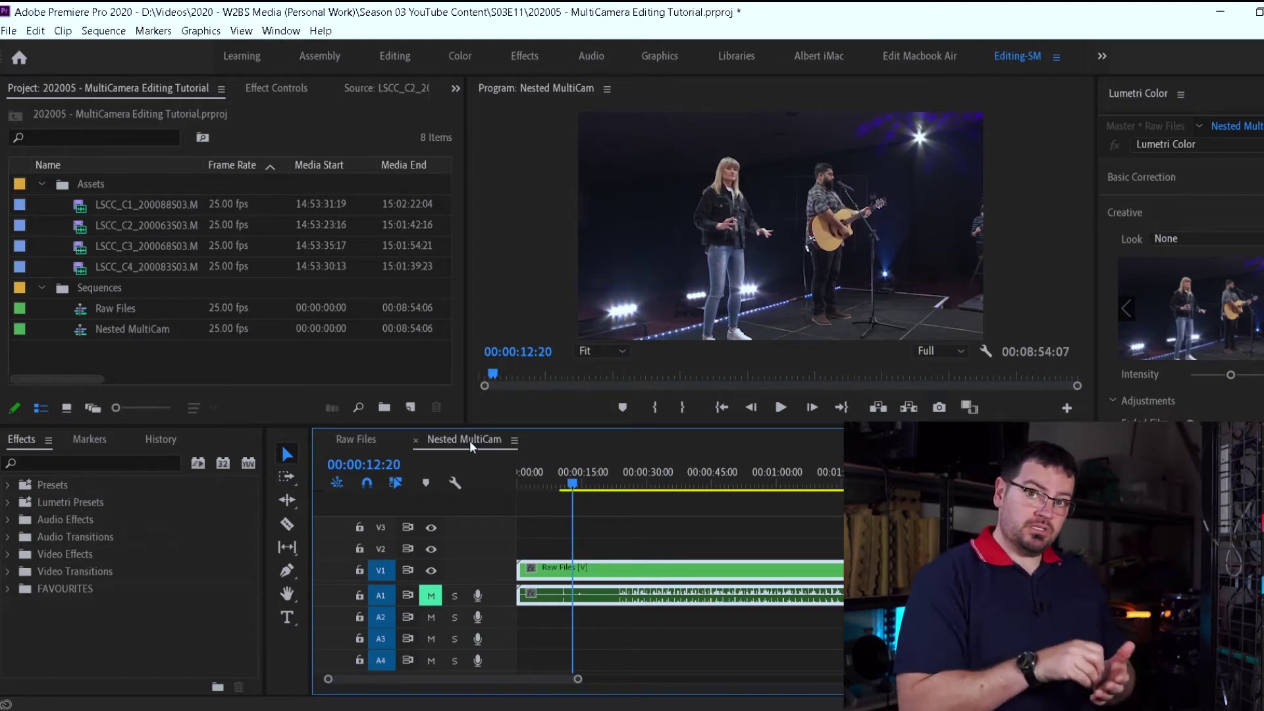
- Switch to the Raw Files sequence and make video tracks V3 and V4 visible
{"action": "left_click", "coordinate": [366, 439]}
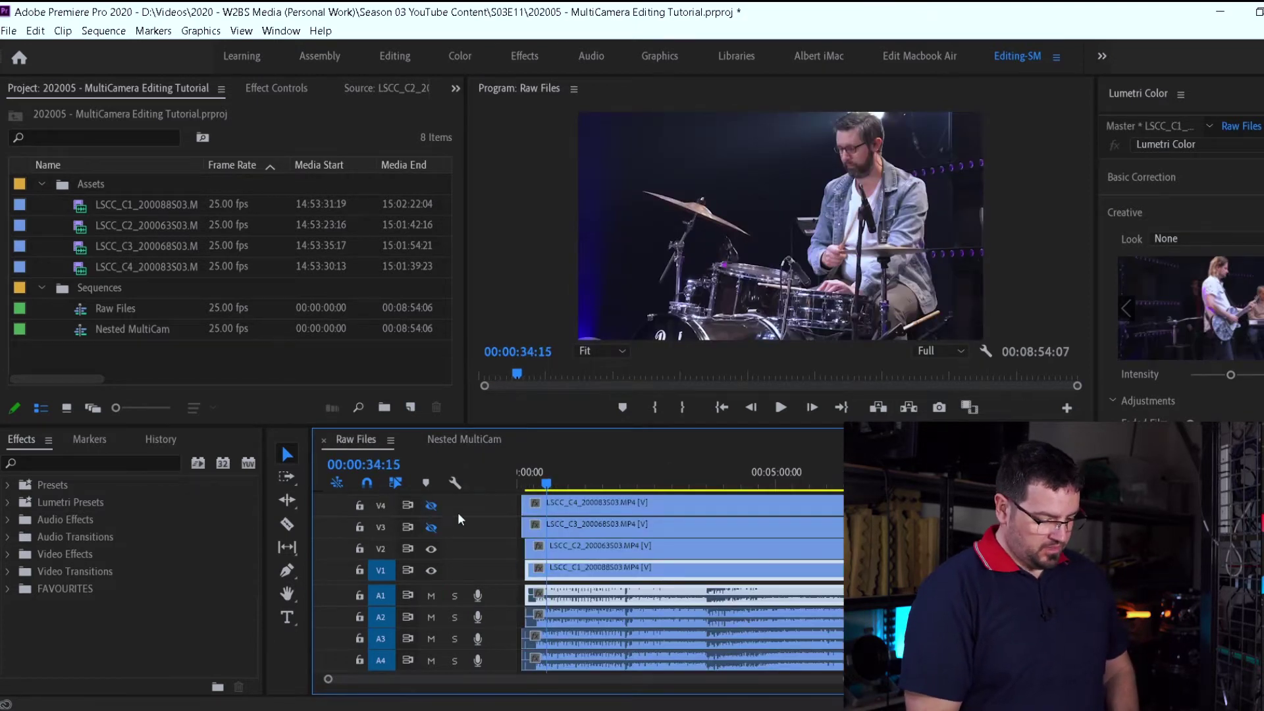
{"action": "left_click", "coordinate": [431, 527]}
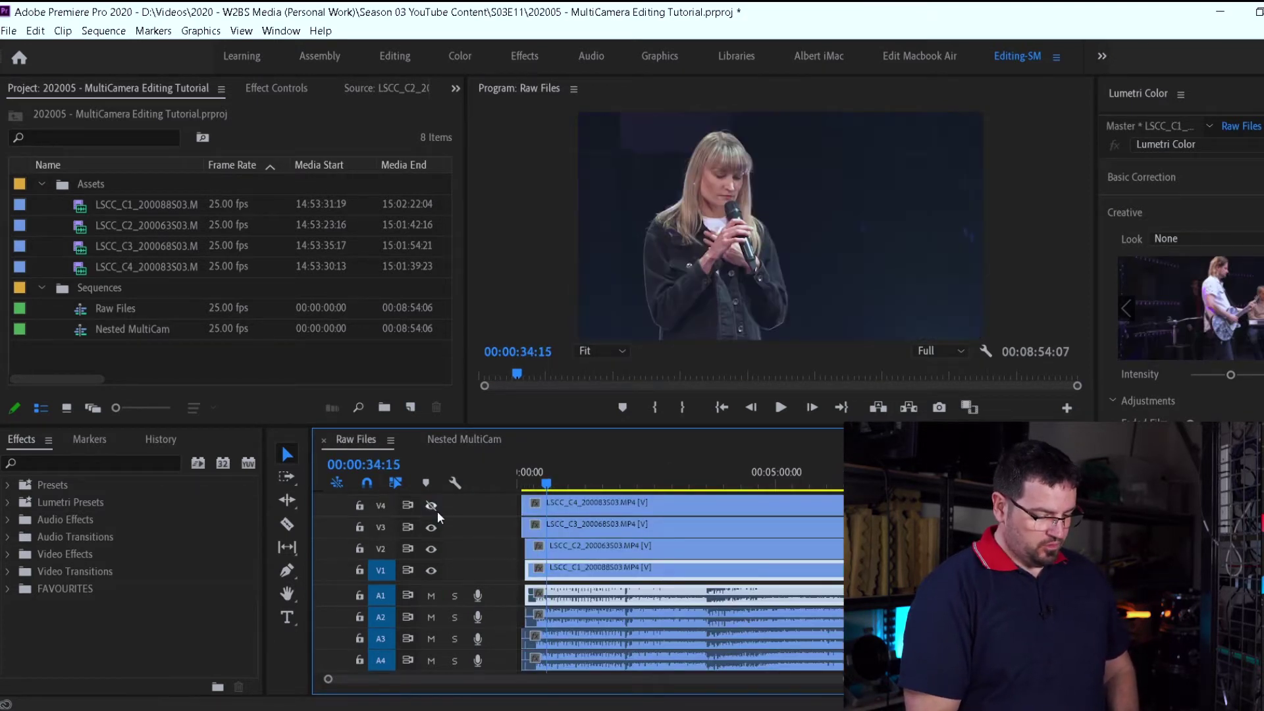
{"action": "left_click", "coordinate": [431, 507]}
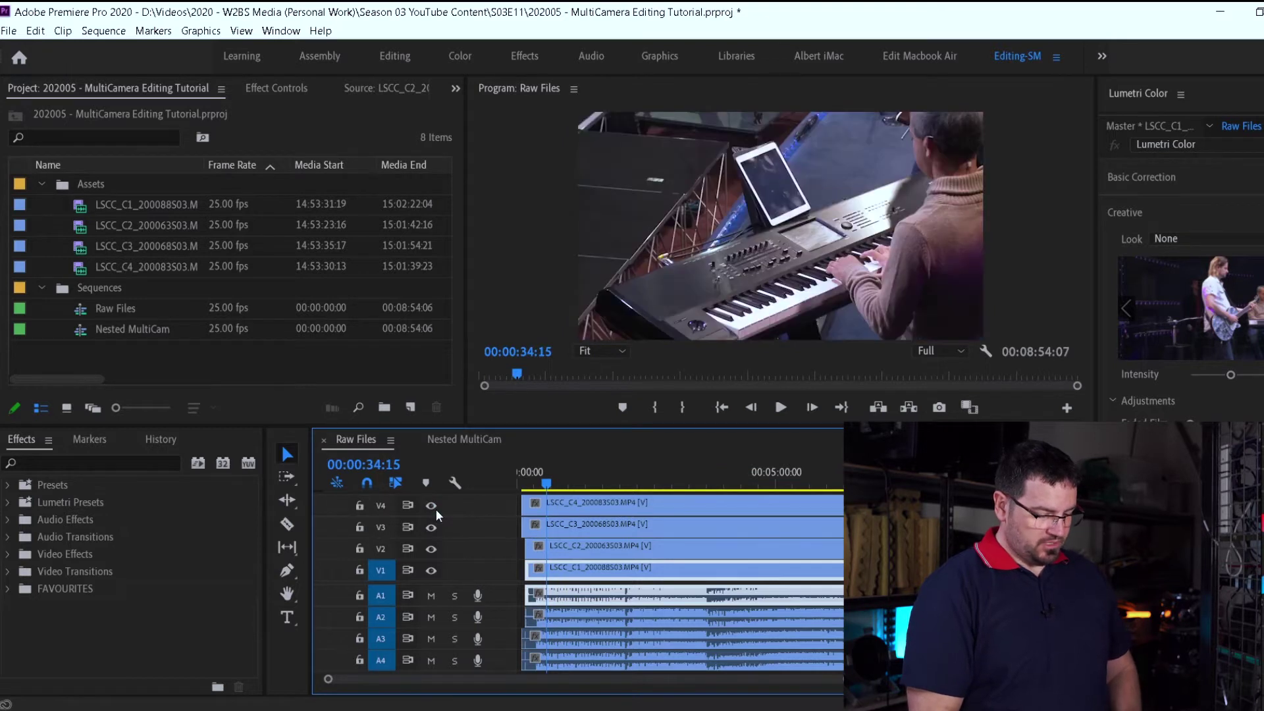
{"action": "left_click", "coordinate": [433, 508]}
{"action": "left_click", "coordinate": [436, 508]}
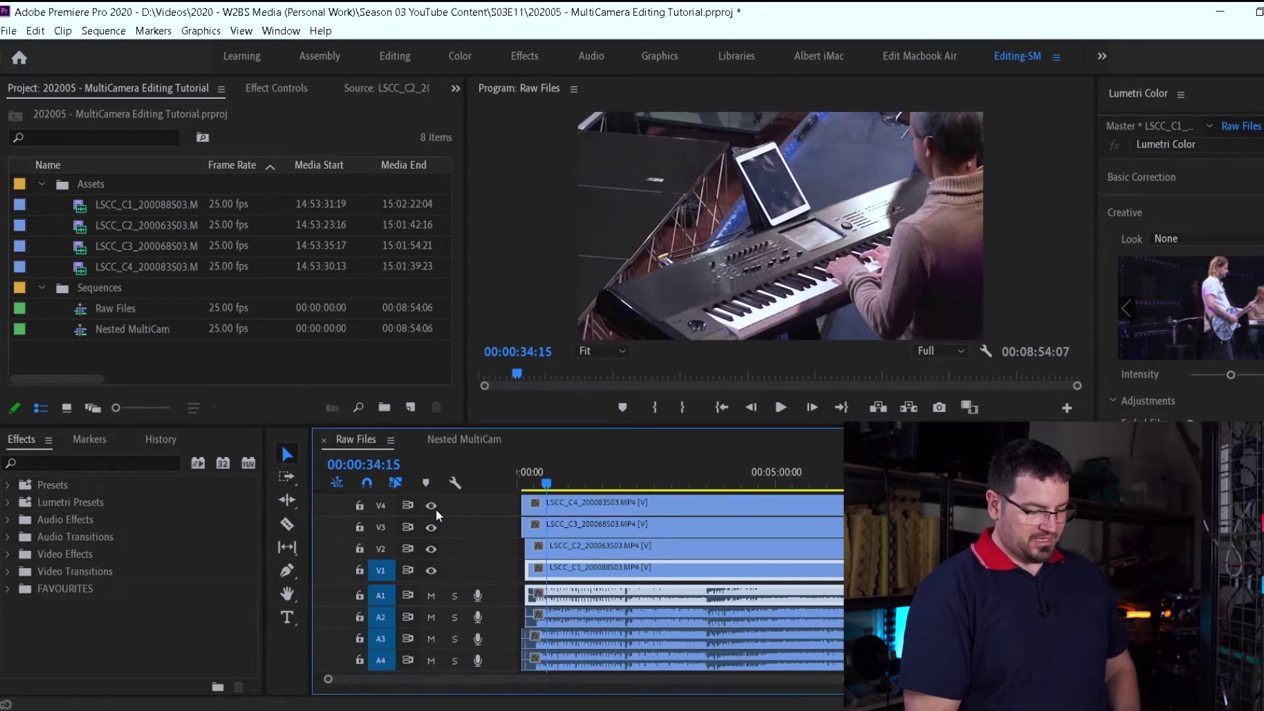
- Return to the Nested MultiCam sequence and enable Multi-Camera on the nested Raw Files clip
{"action": "left_click", "coordinate": [472, 439]}
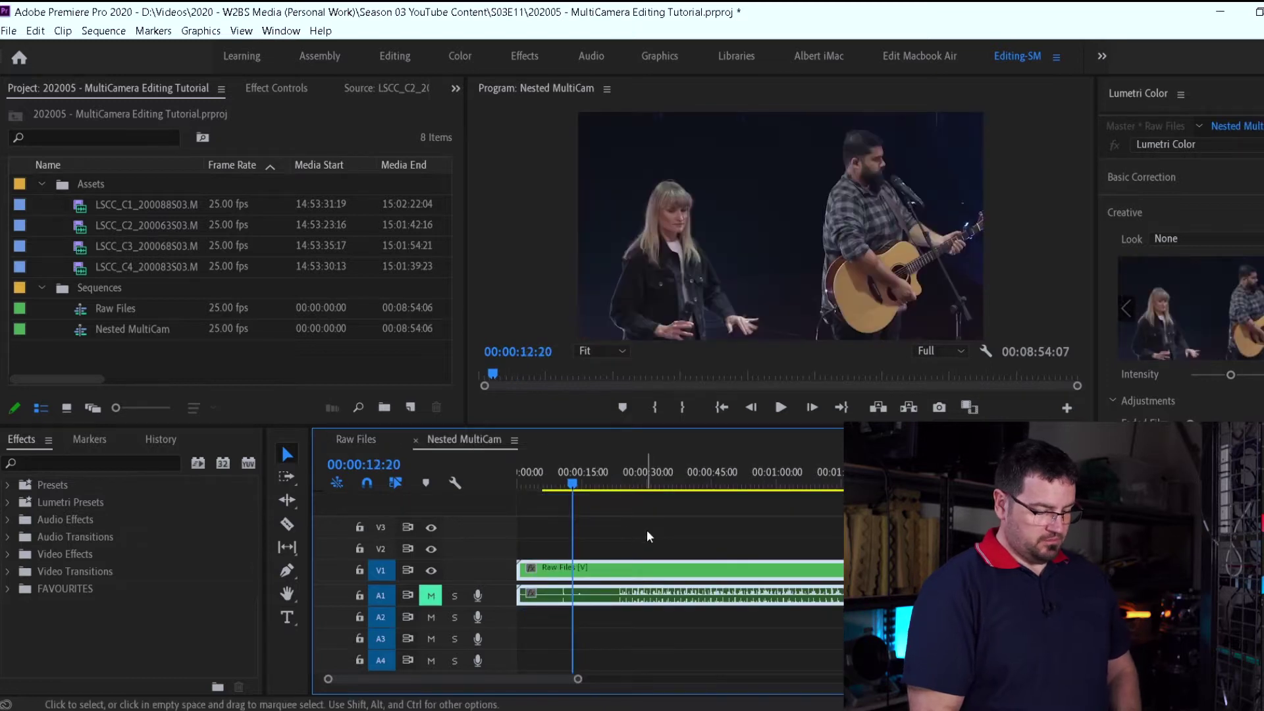
{"action": "right_click", "coordinate": [657, 567]}
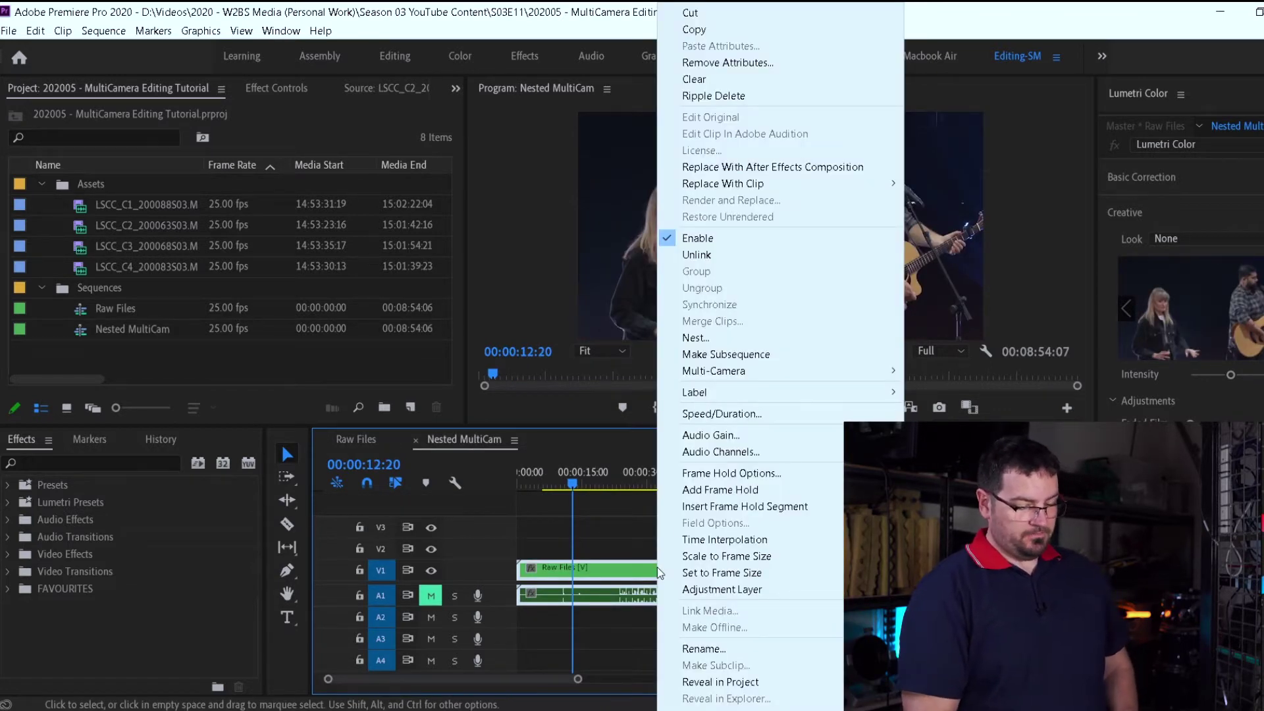
{"action": "mouse_move", "coordinate": [824, 377]}
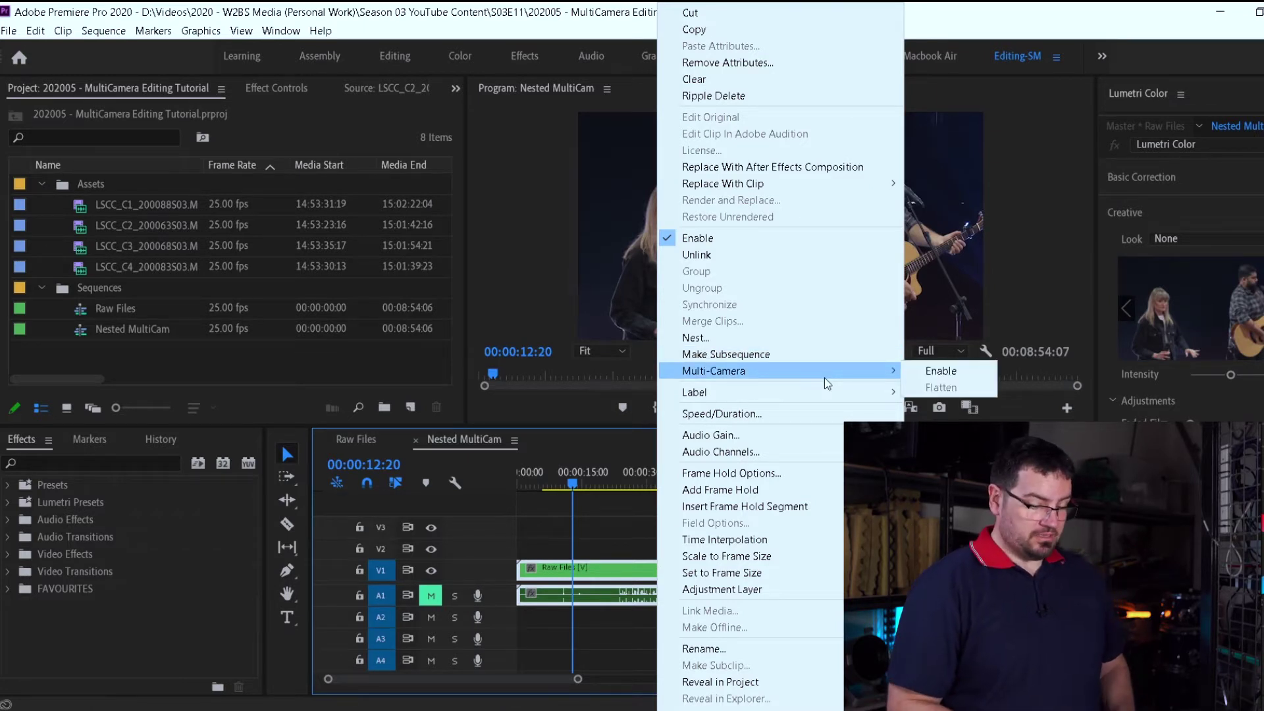
{"action": "left_click", "coordinate": [931, 373]}
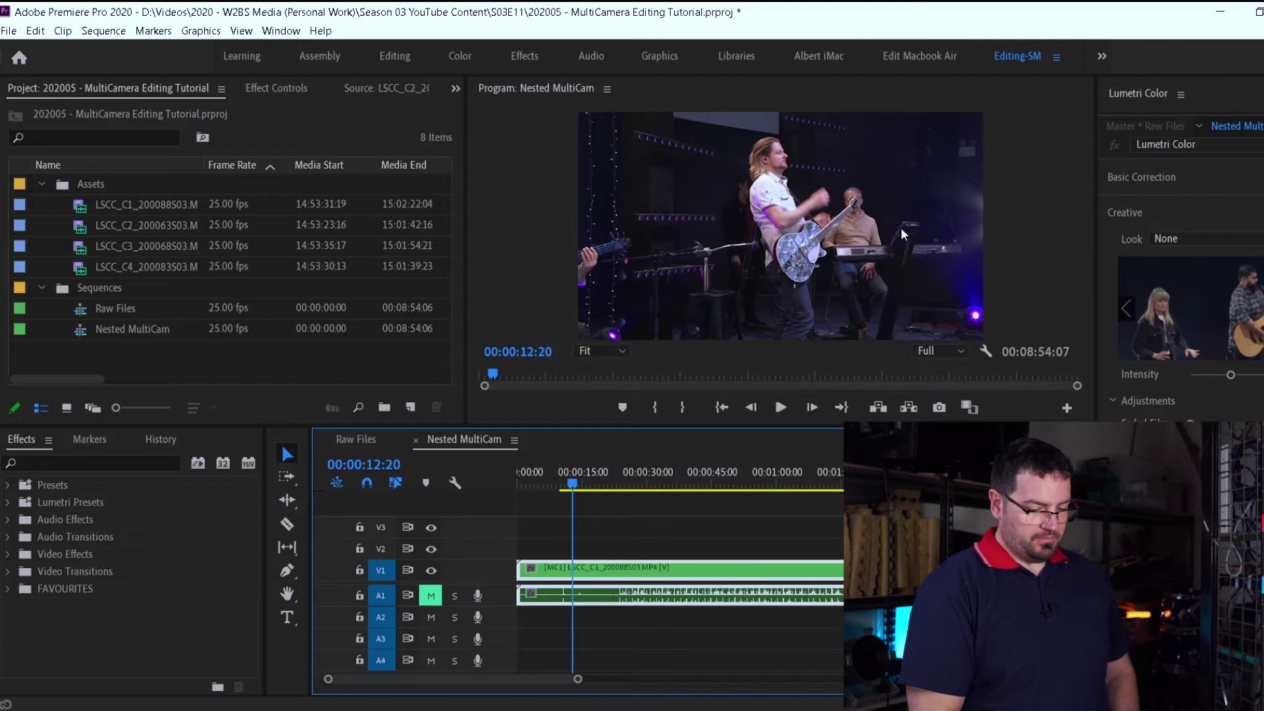
- Set the Program monitor to Multi-Camera view and maximize it
{"action": "left_click", "coordinate": [987, 352]}
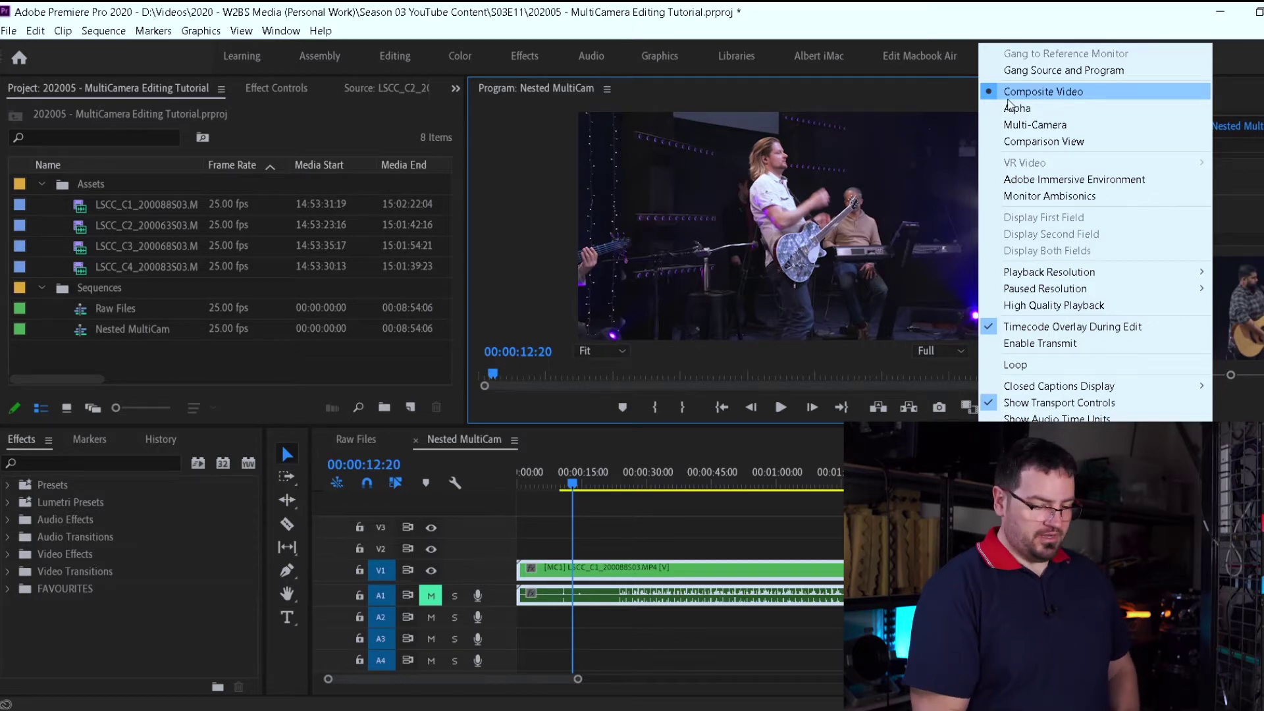
{"action": "left_click", "coordinate": [1063, 129]}
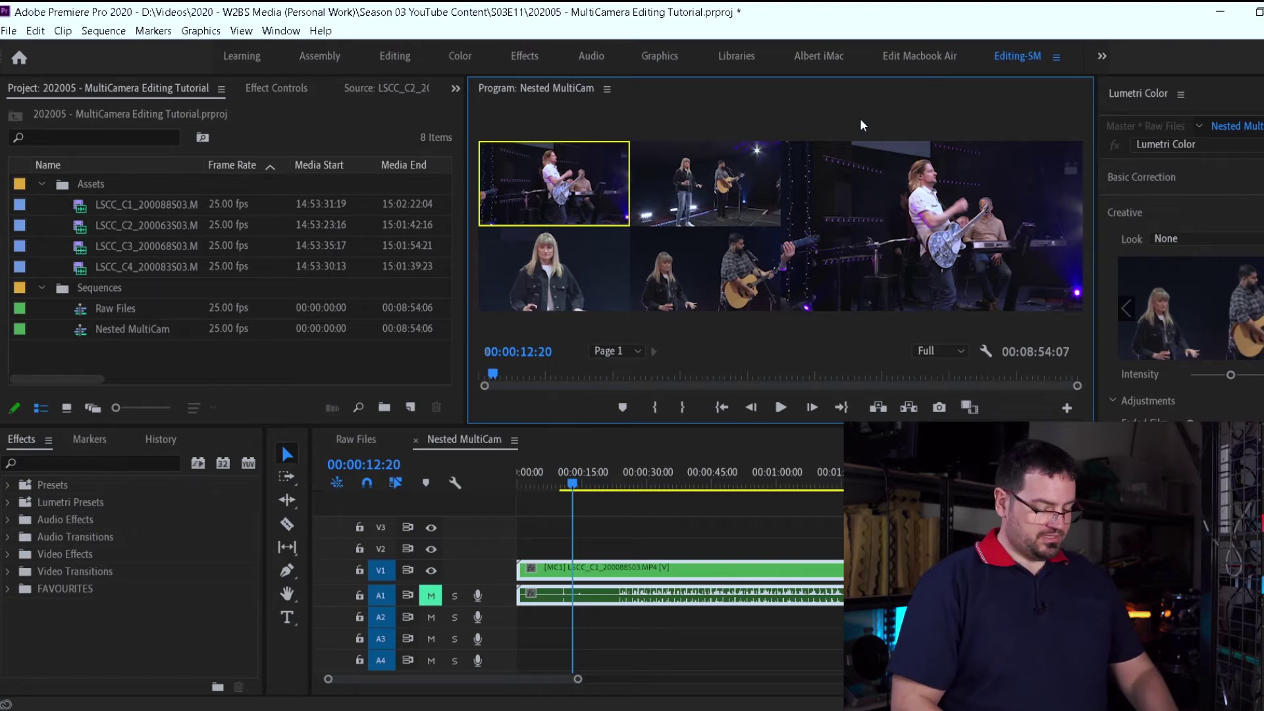
{"action": "key", "text": "grave"}
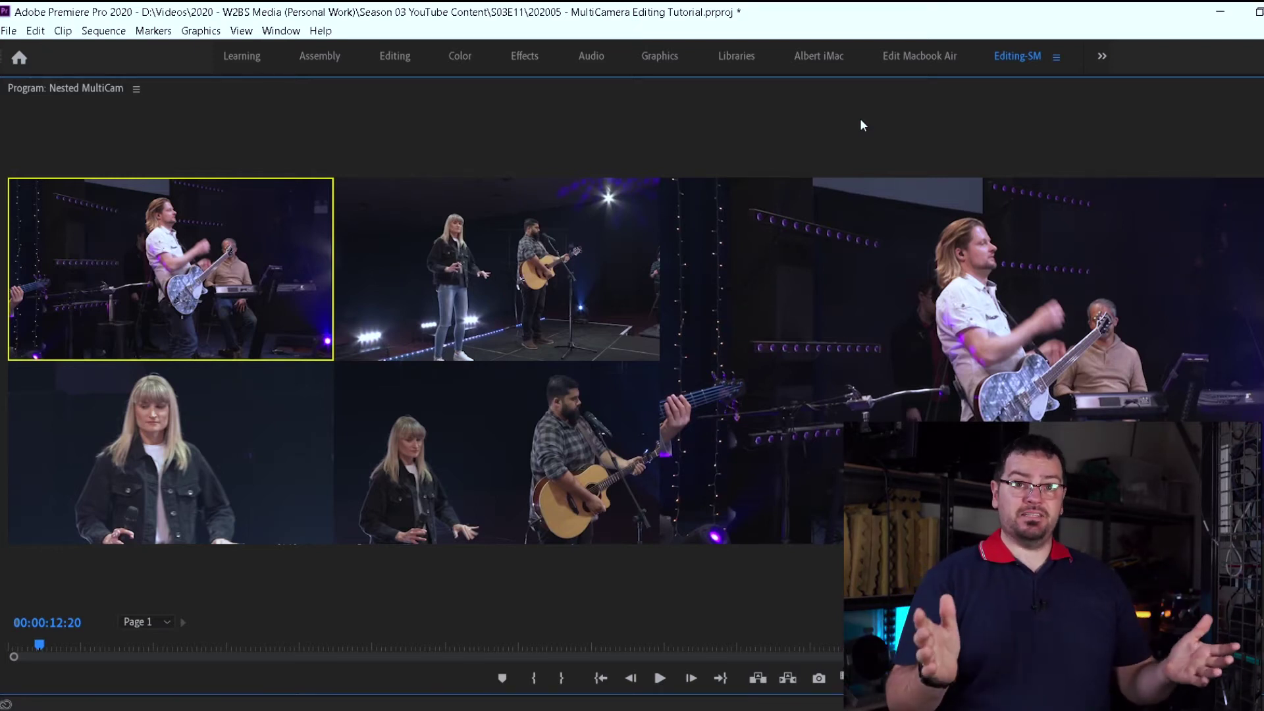
- Play the sequence and cut live through cameras 2, 3, 2, 4, 1, 3, 2, 1 and 3, stopping at 00:01:47:09
{"action": "key", "text": "space"}
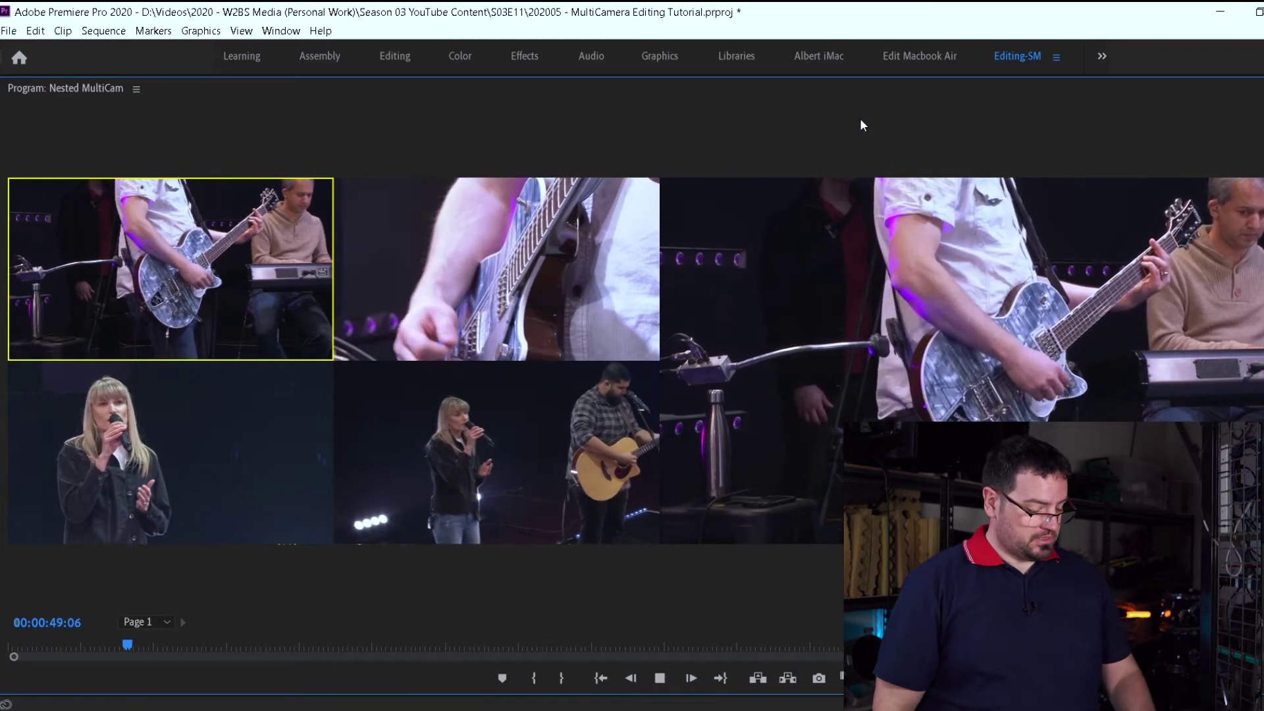
{"action": "key", "text": "2"}
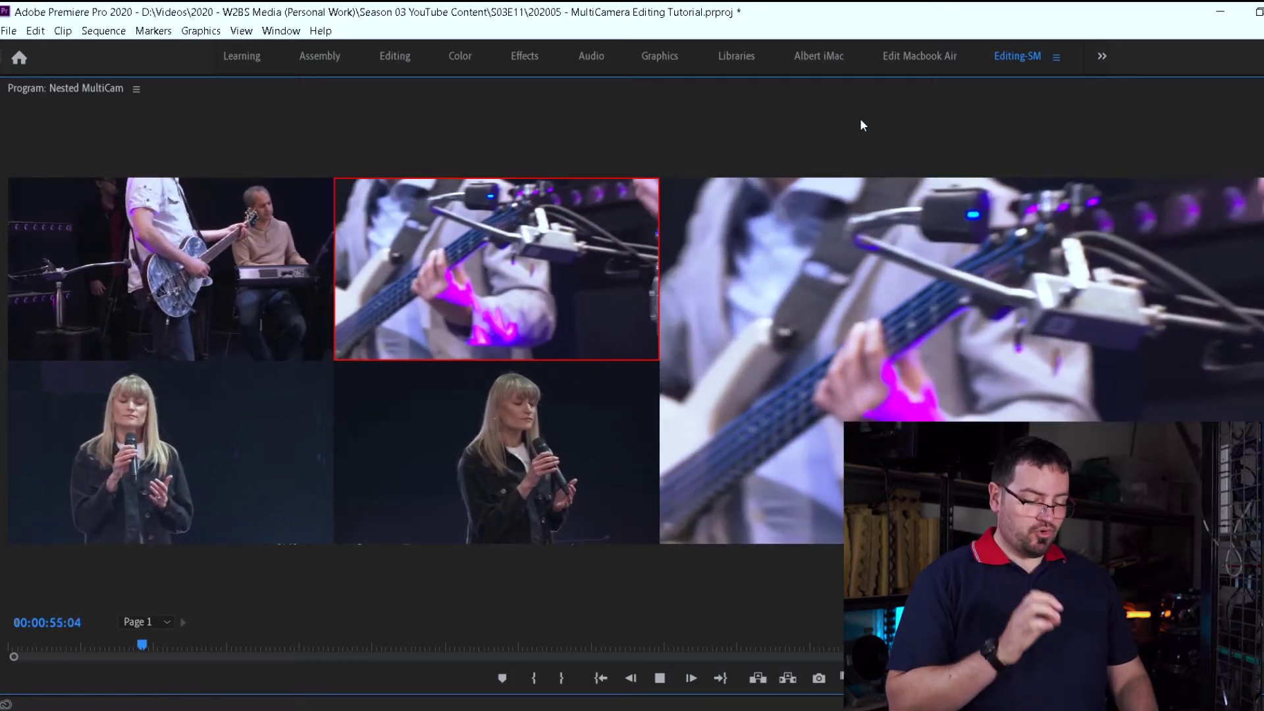
{"action": "key", "text": "3"}
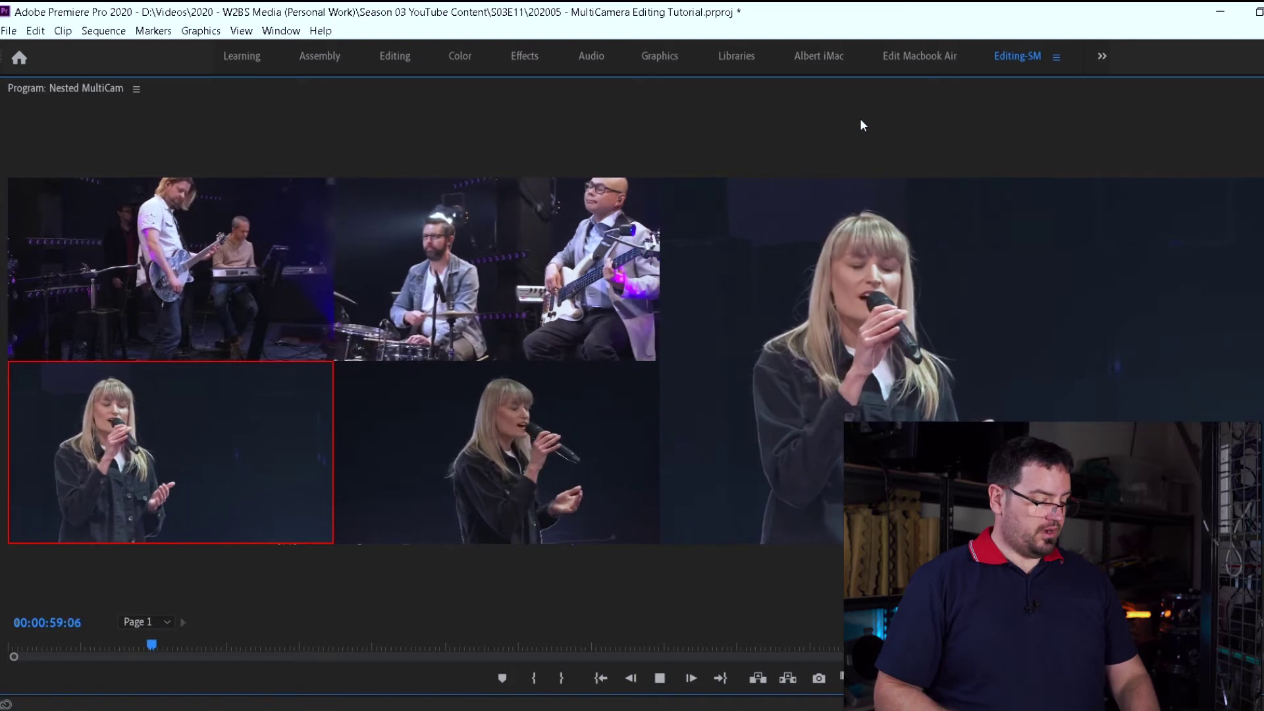
{"action": "key", "text": "2"}
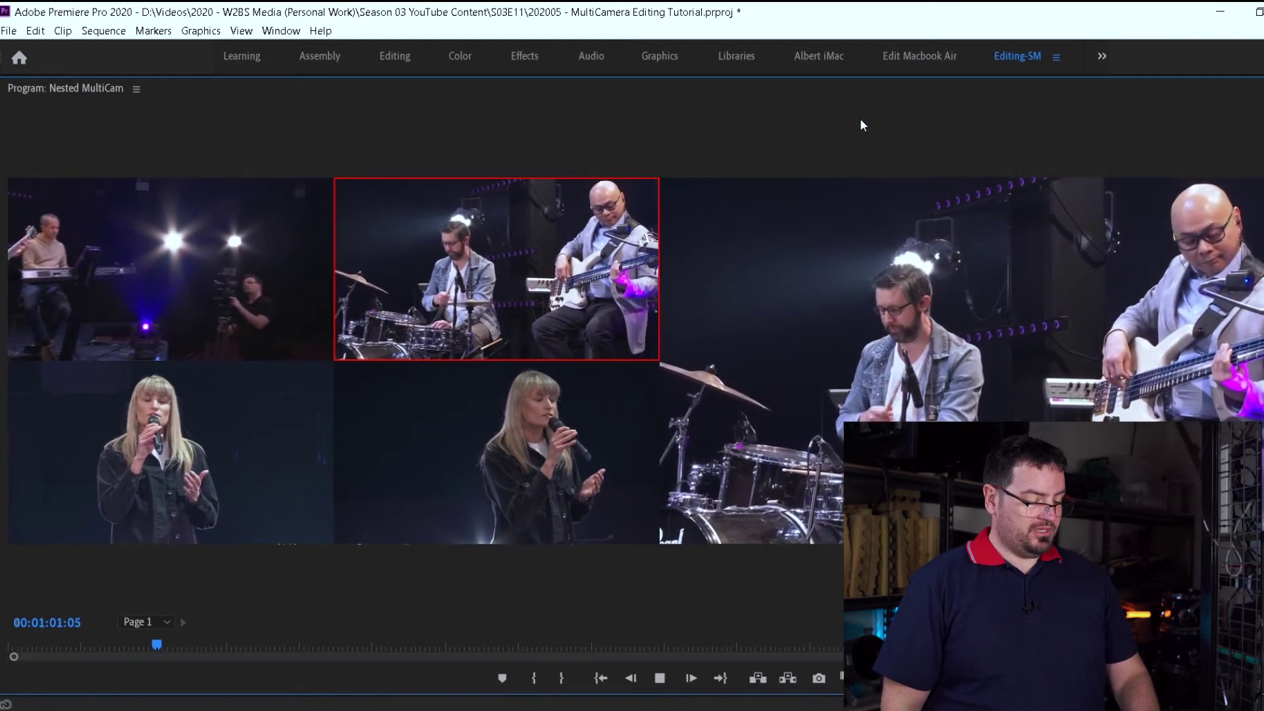
{"action": "key", "text": "4"}
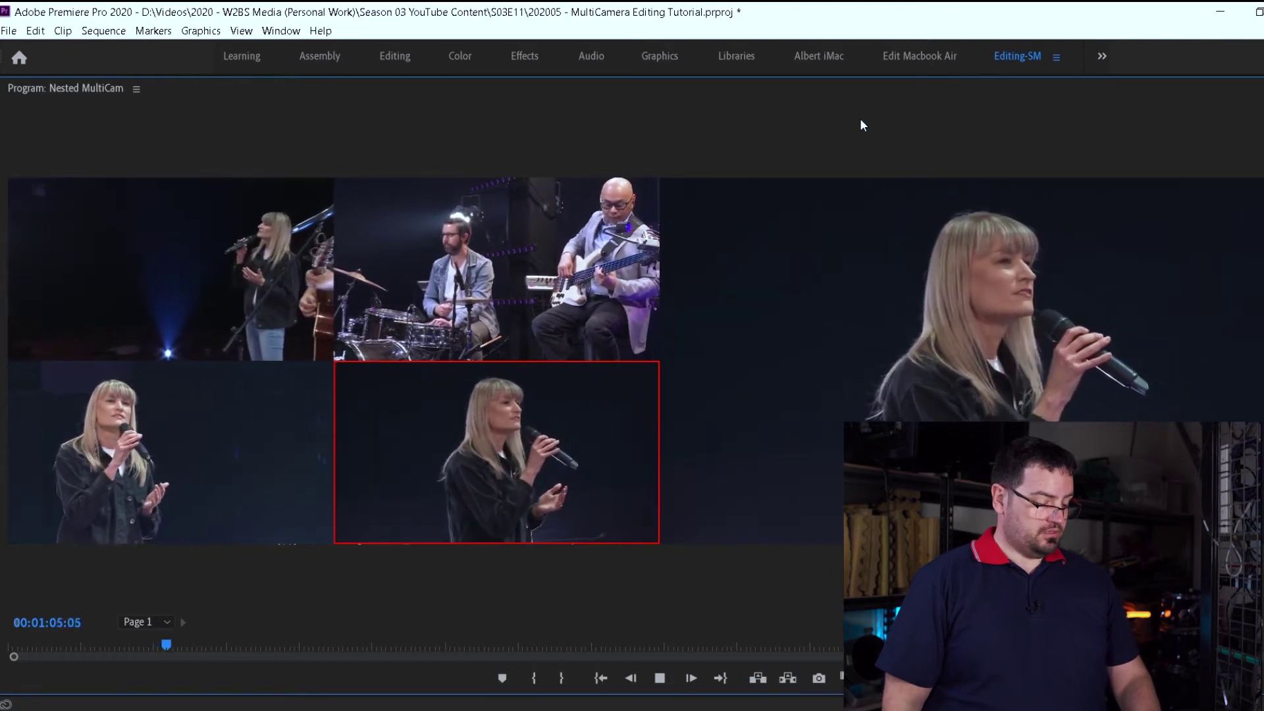
{"action": "key", "text": "1"}
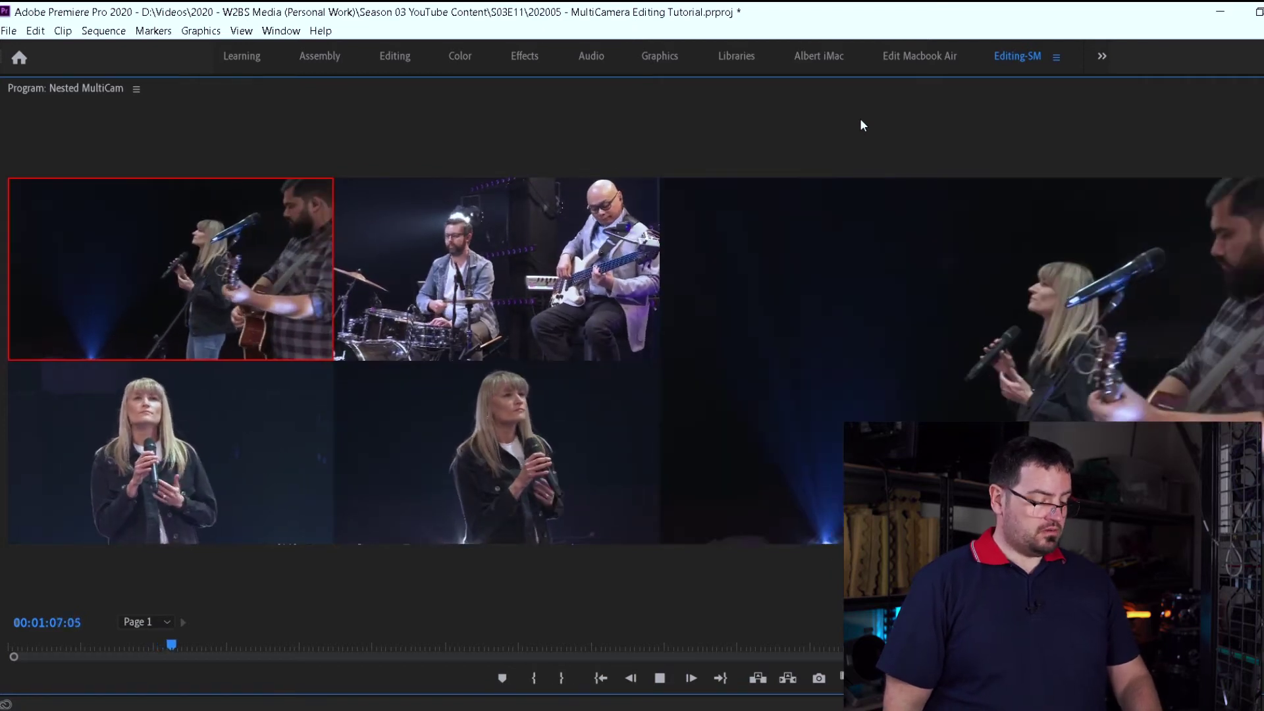
{"action": "key", "text": "3"}
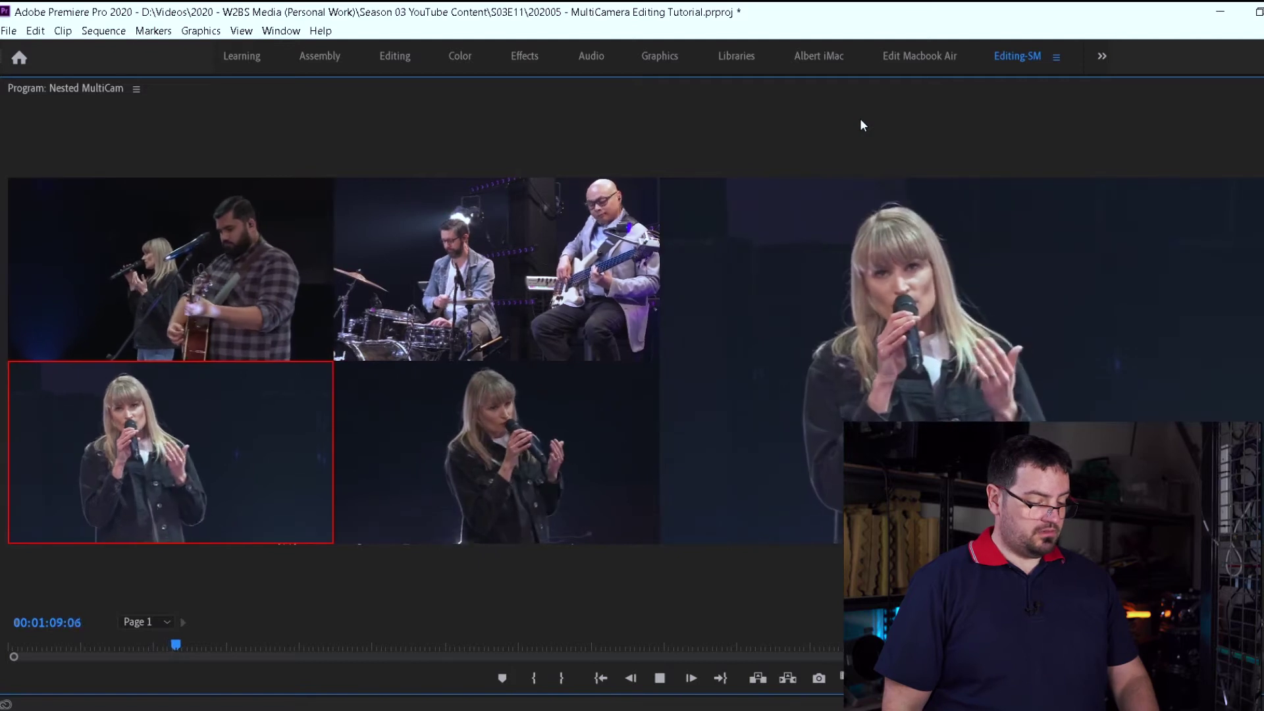
{"action": "key", "text": "2"}
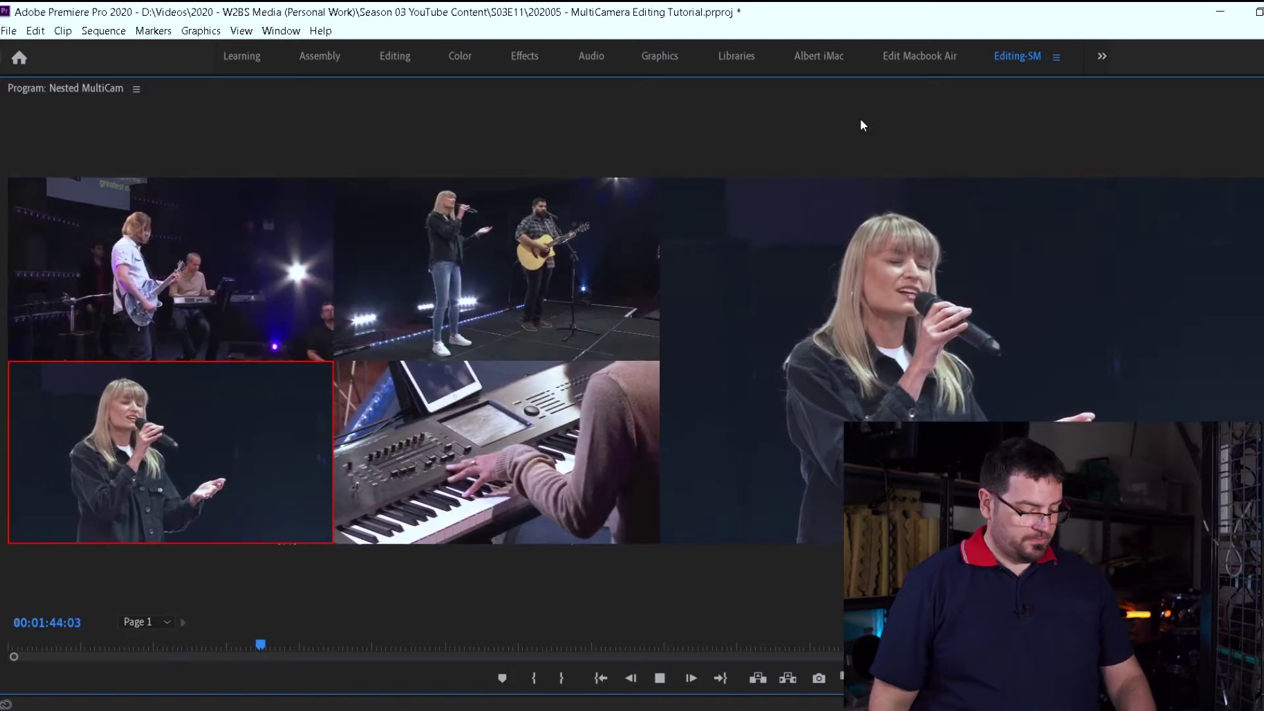
{"action": "key", "text": "1"}
{"action": "key", "text": "3"}
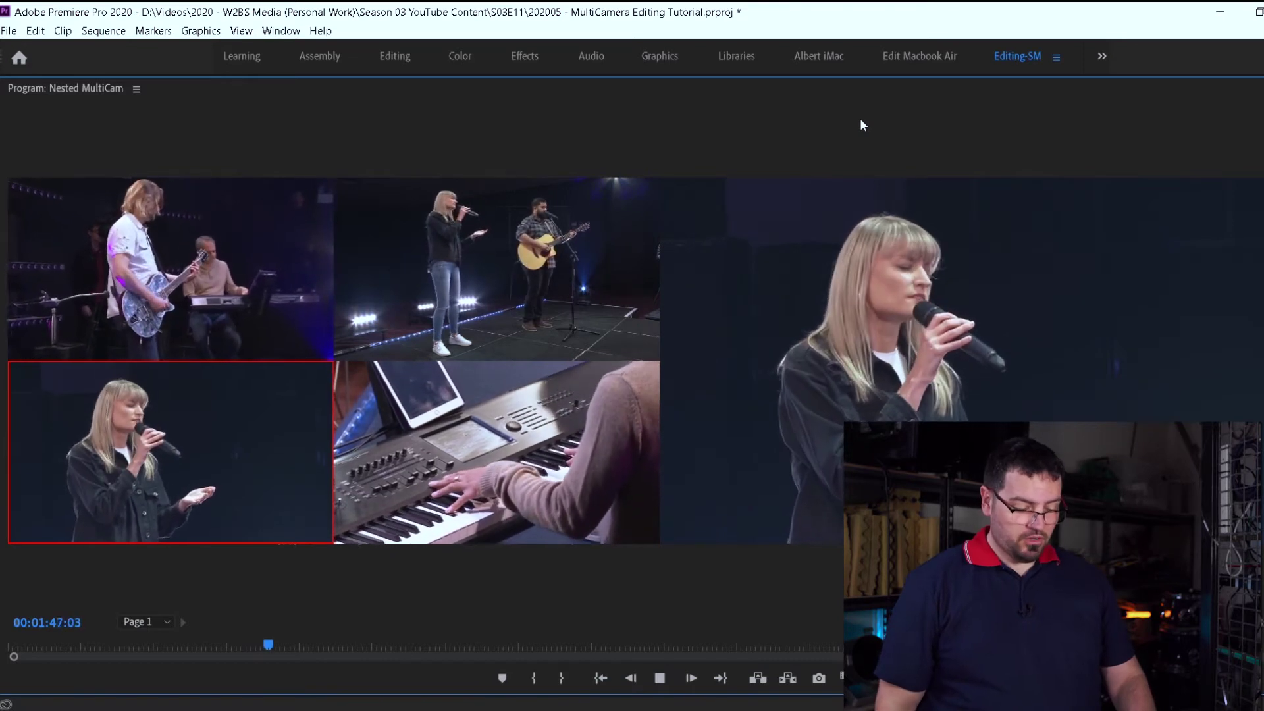
{"action": "key", "text": "space"}
- Restore the Program monitor to normal size and maximize the Nested MultiCam timeline to examine the camera cuts
{"action": "key", "text": "grave"}
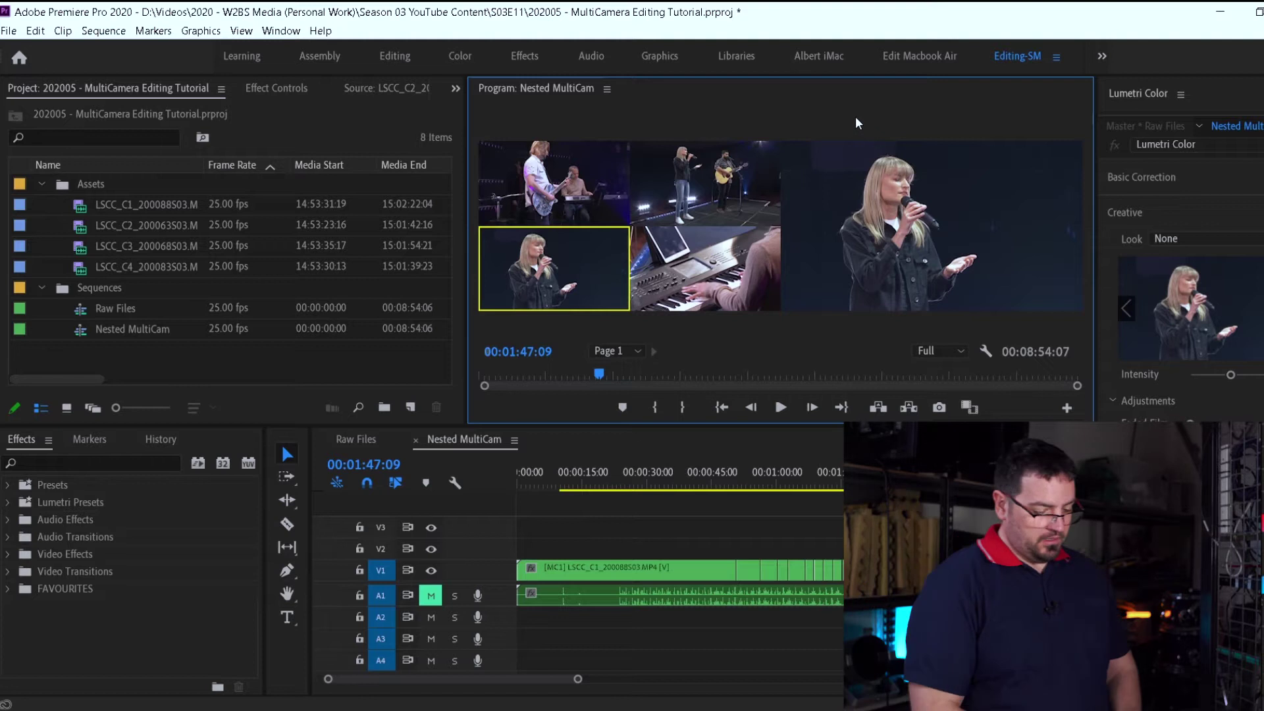
{"action": "left_click", "coordinate": [479, 435]}
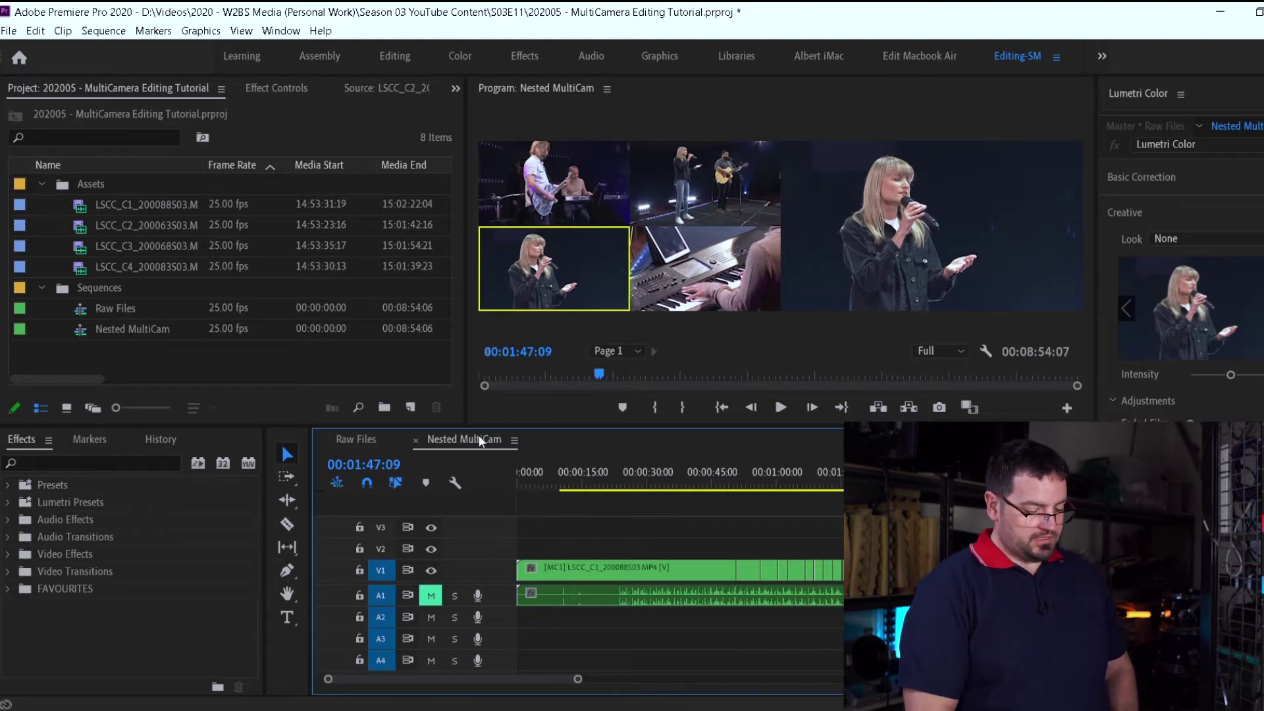
{"action": "key", "text": "grave"}
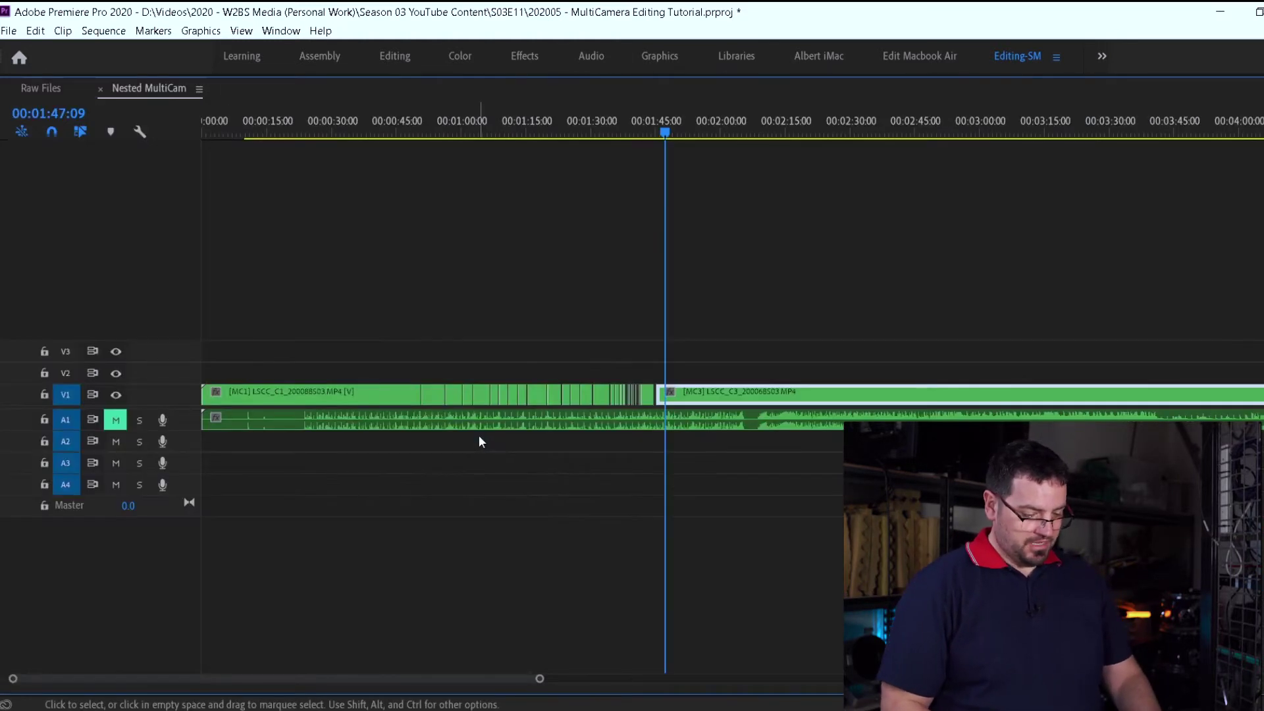
- Play back the rapid camera cuts from 00:01:40:07 to review them, and restore the maximized timeline to normal size
{"action": "key", "text": "equal"}
{"action": "key", "text": "equal"}
{"action": "key", "text": "equal"}
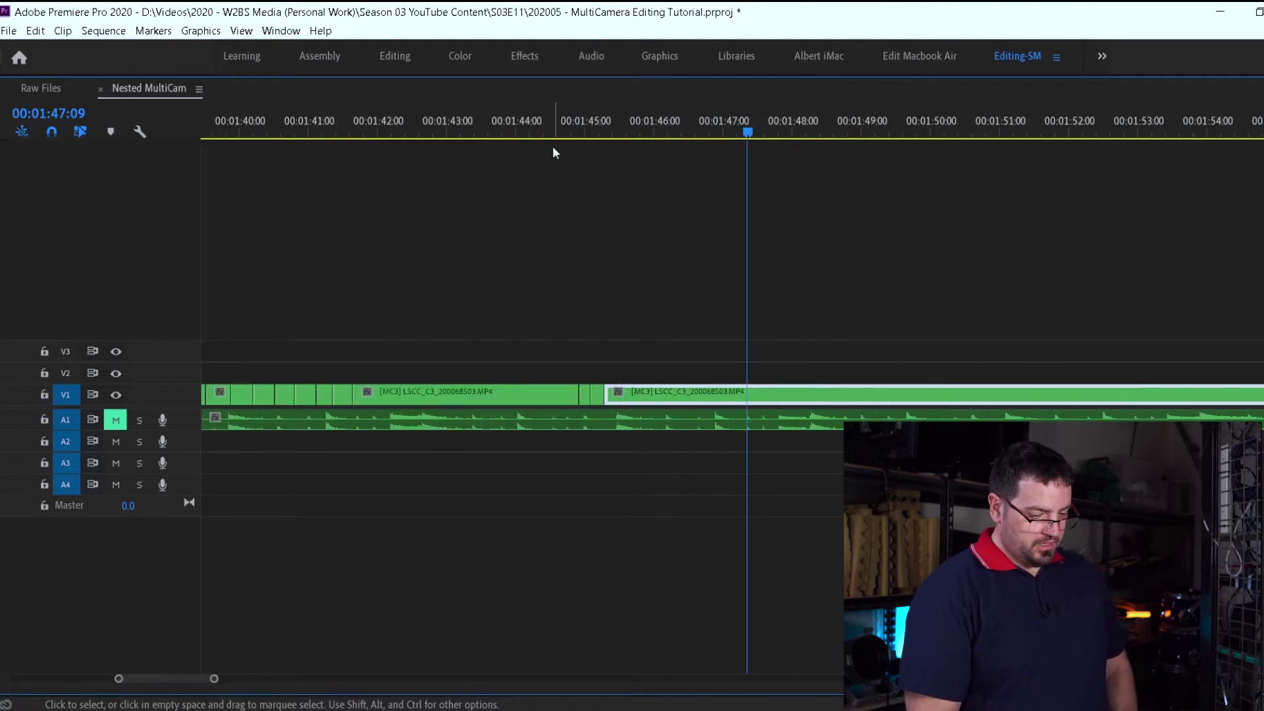
{"action": "left_click_drag", "start_coordinate": [551, 125], "coordinate": [728, 169]}
{"action": "left_click_drag", "start_coordinate": [632, 134], "coordinate": [569, 136]}
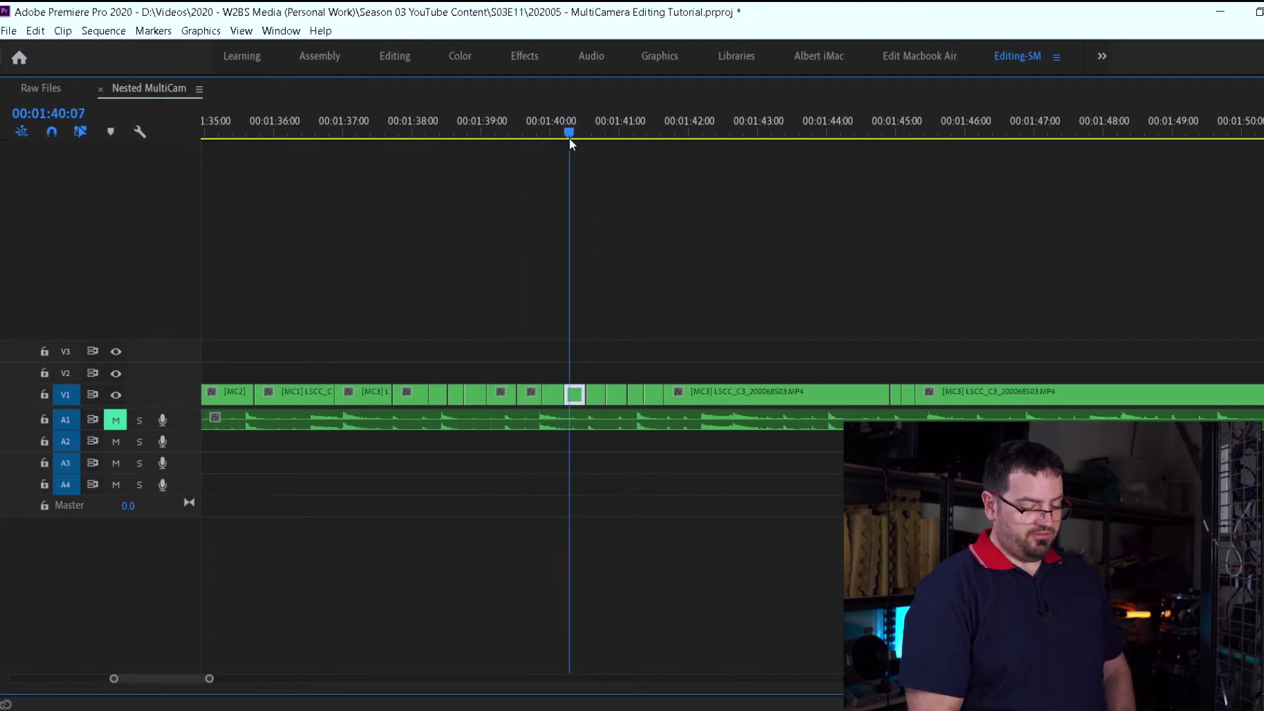
{"action": "key", "text": "space"}
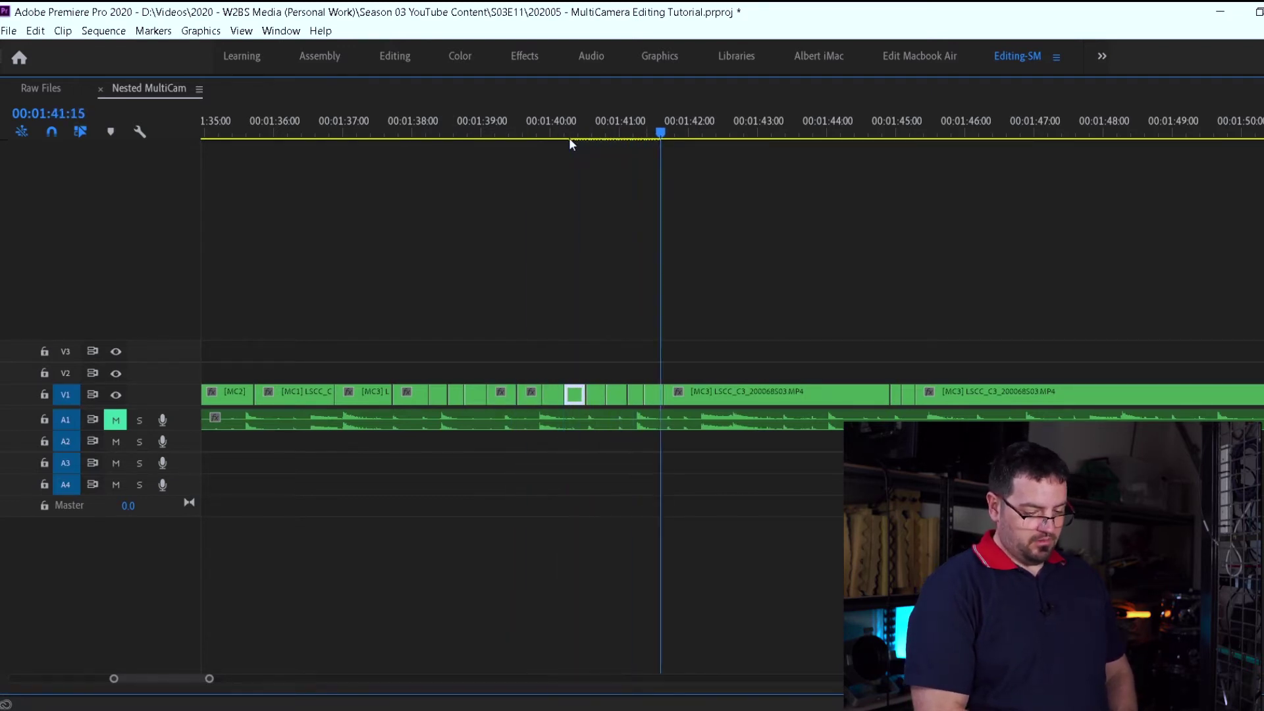
{"action": "key", "text": "space"}
{"action": "left_click", "coordinate": [523, 120]}
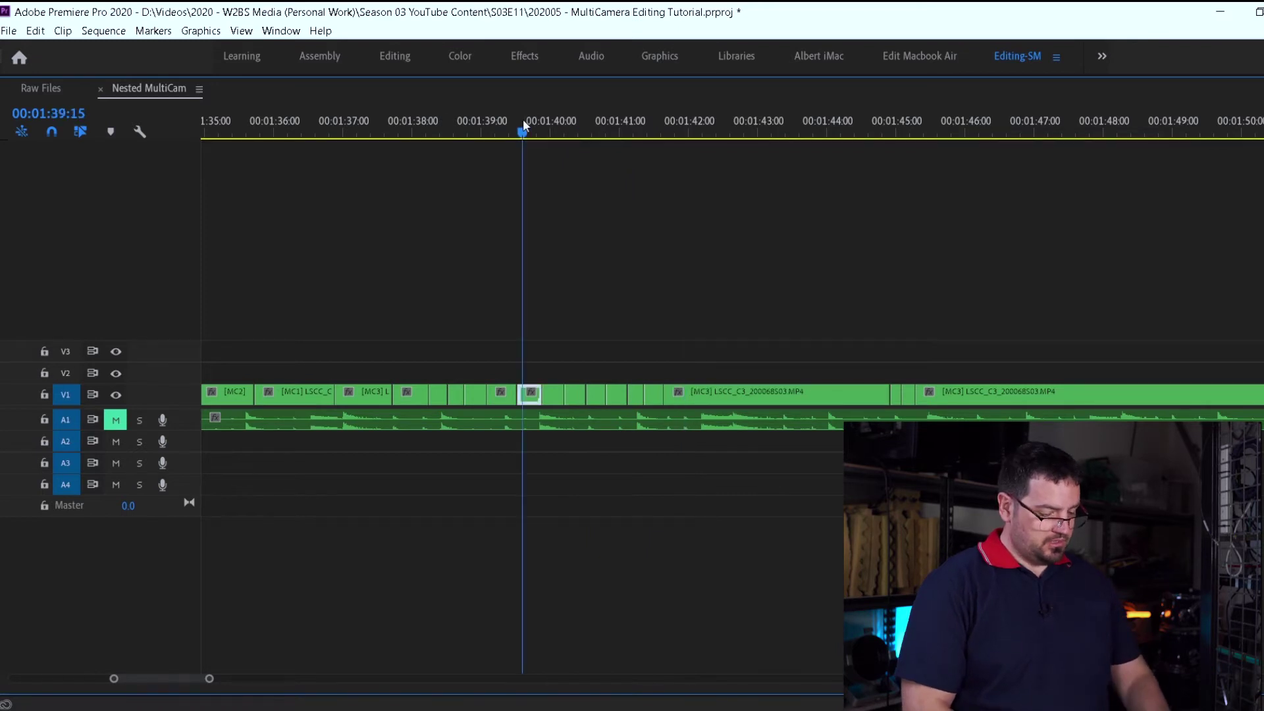
{"action": "key", "text": "grave"}
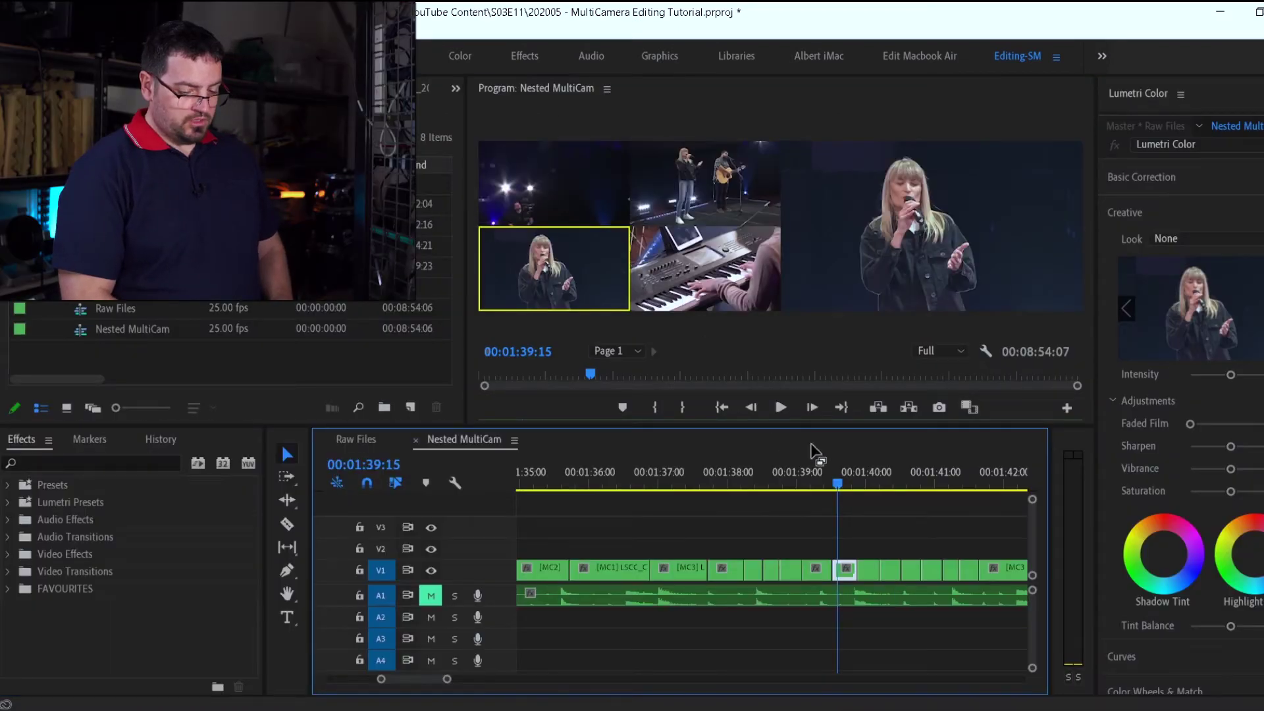
- Play the Nested MultiCam sequence from 00:01:39:05 and cut live to cameras 2, 3, 1 and 4
{"action": "left_click", "coordinate": [811, 480]}
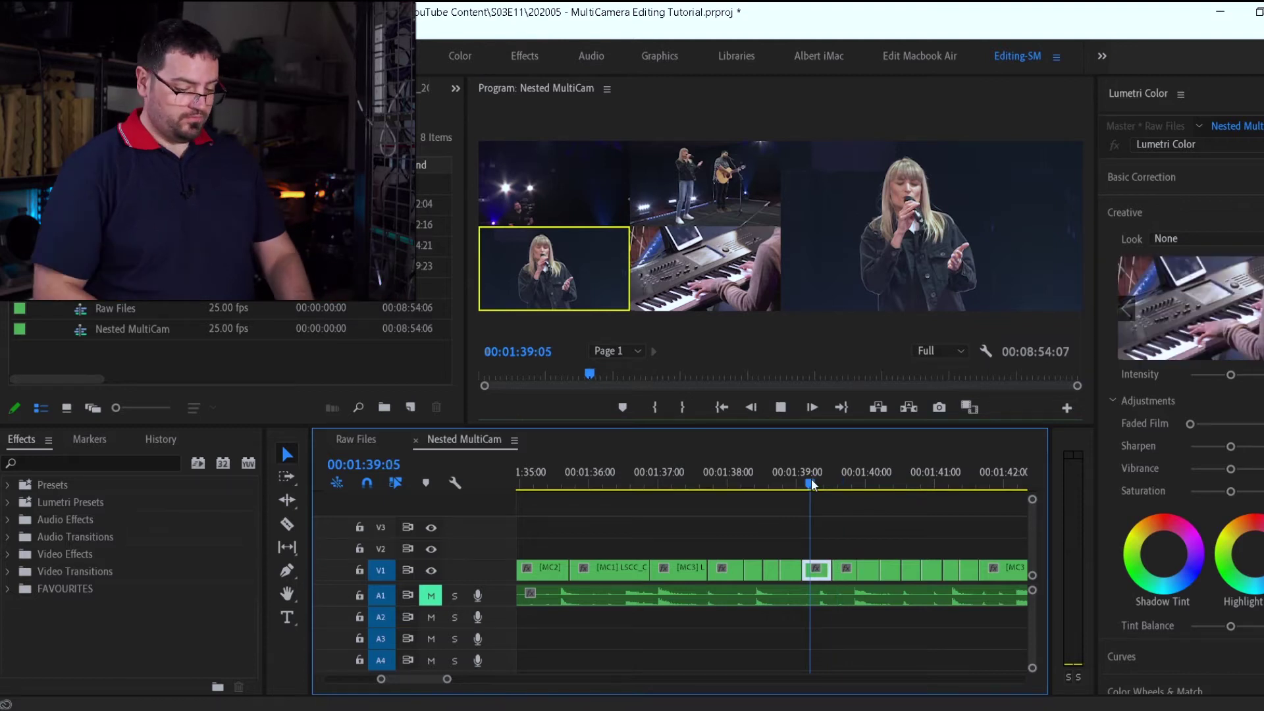
{"action": "key", "text": "space"}
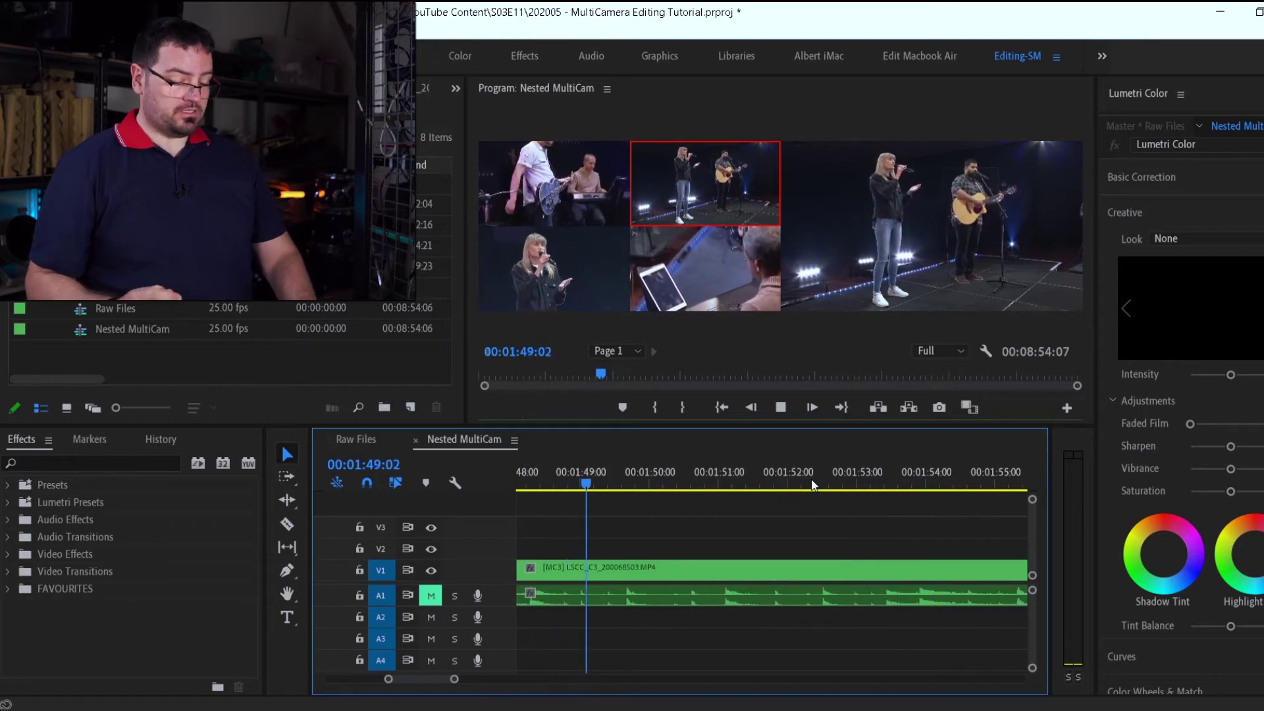
{"action": "key", "text": "3"}
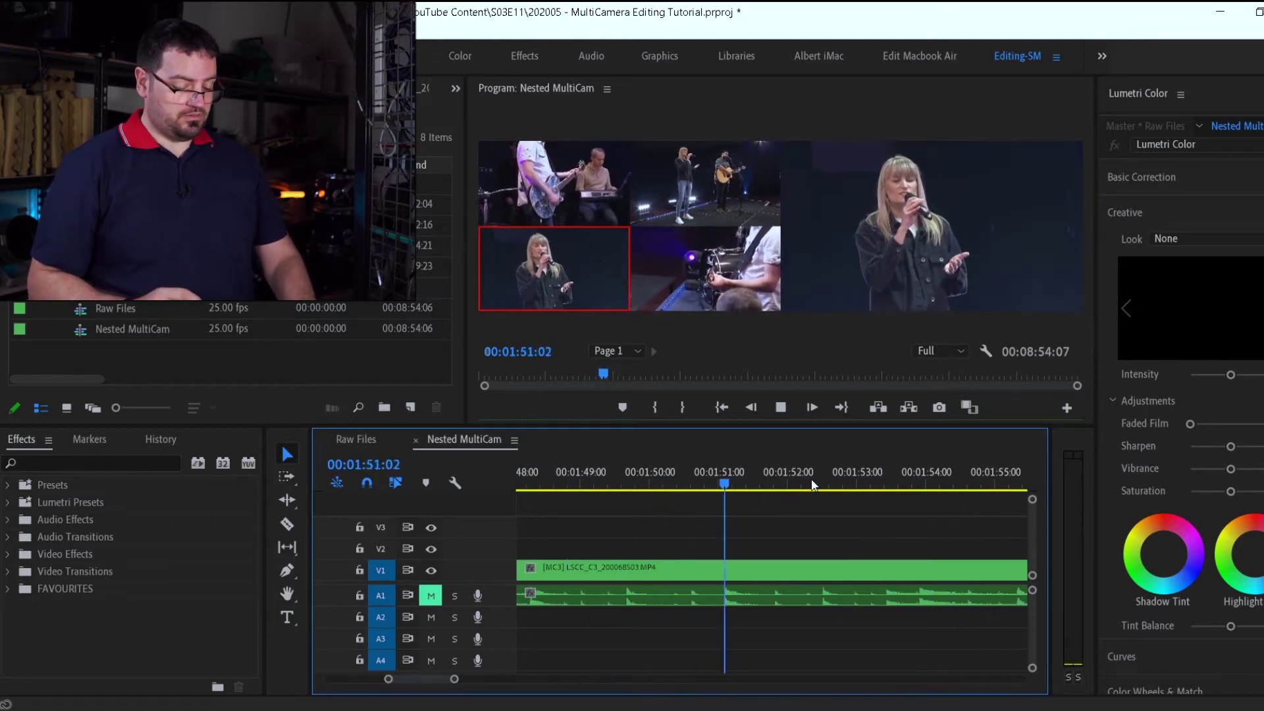
{"action": "key", "text": "1"}
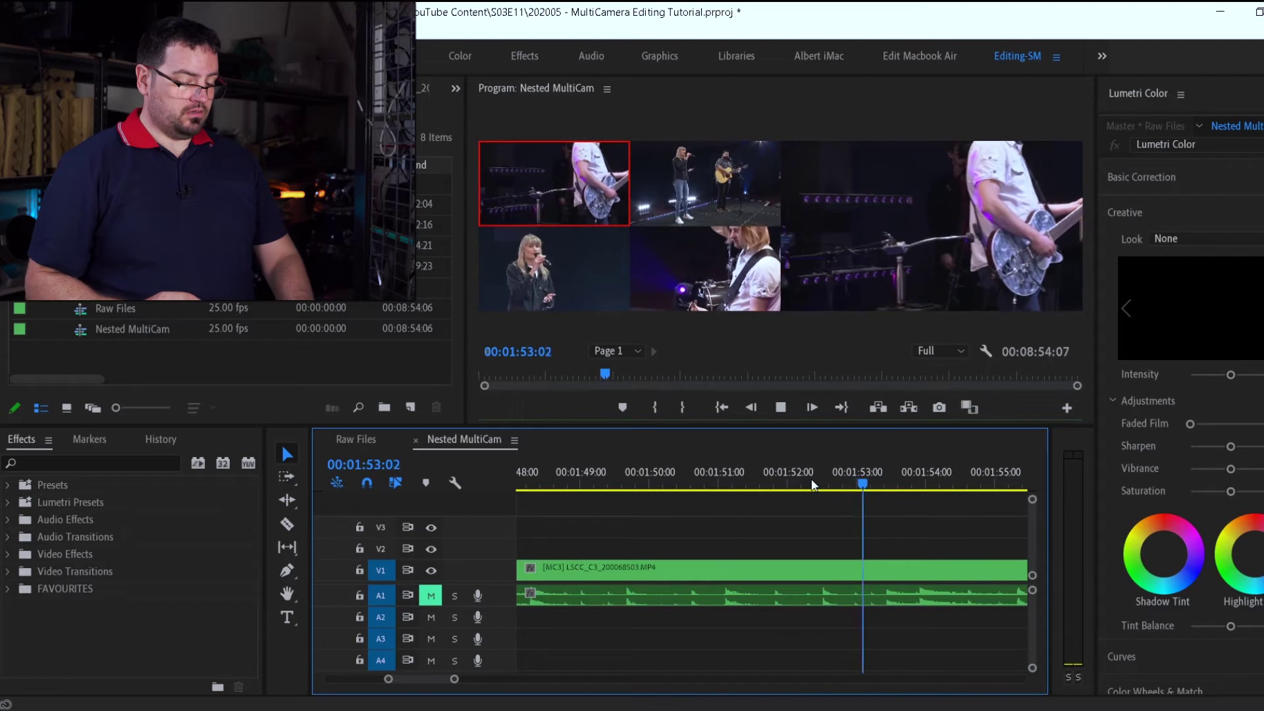
{"action": "key", "text": "4"}
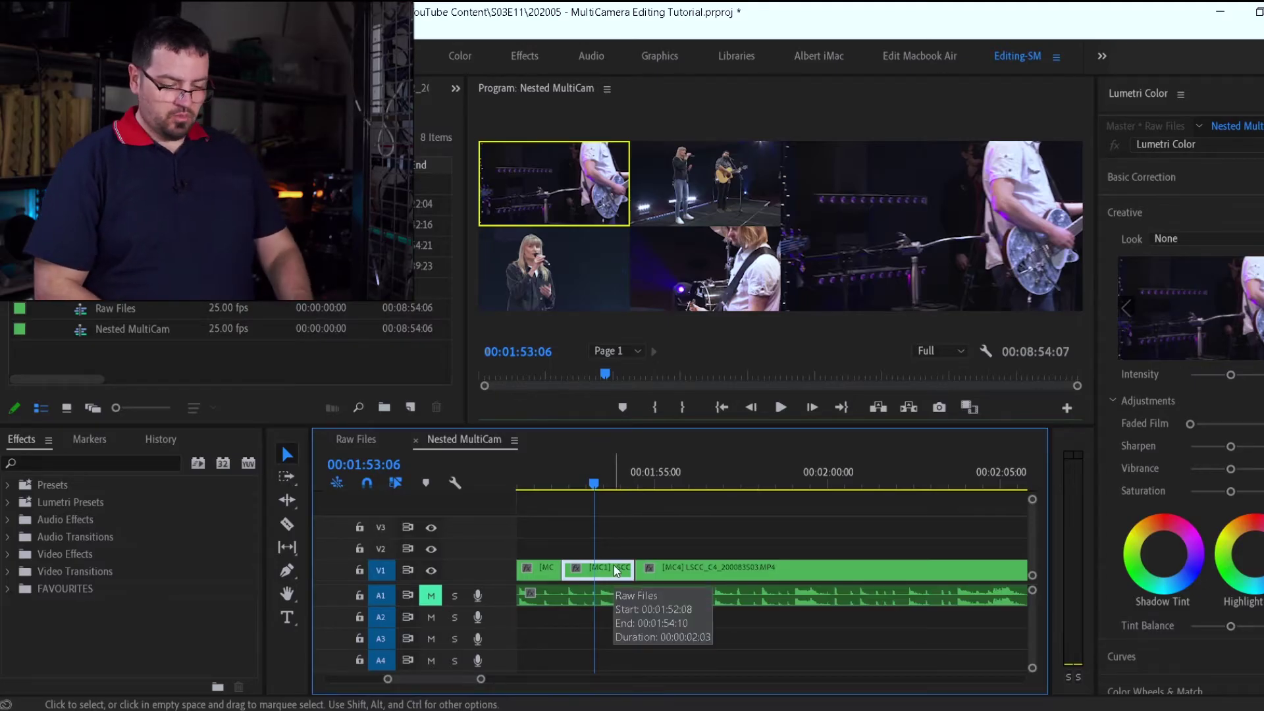
- Switch the camera 1 clip at 00:01:53:06 to camera 4 and play back the section from 00:01:48:19
{"action": "key", "text": "4"}
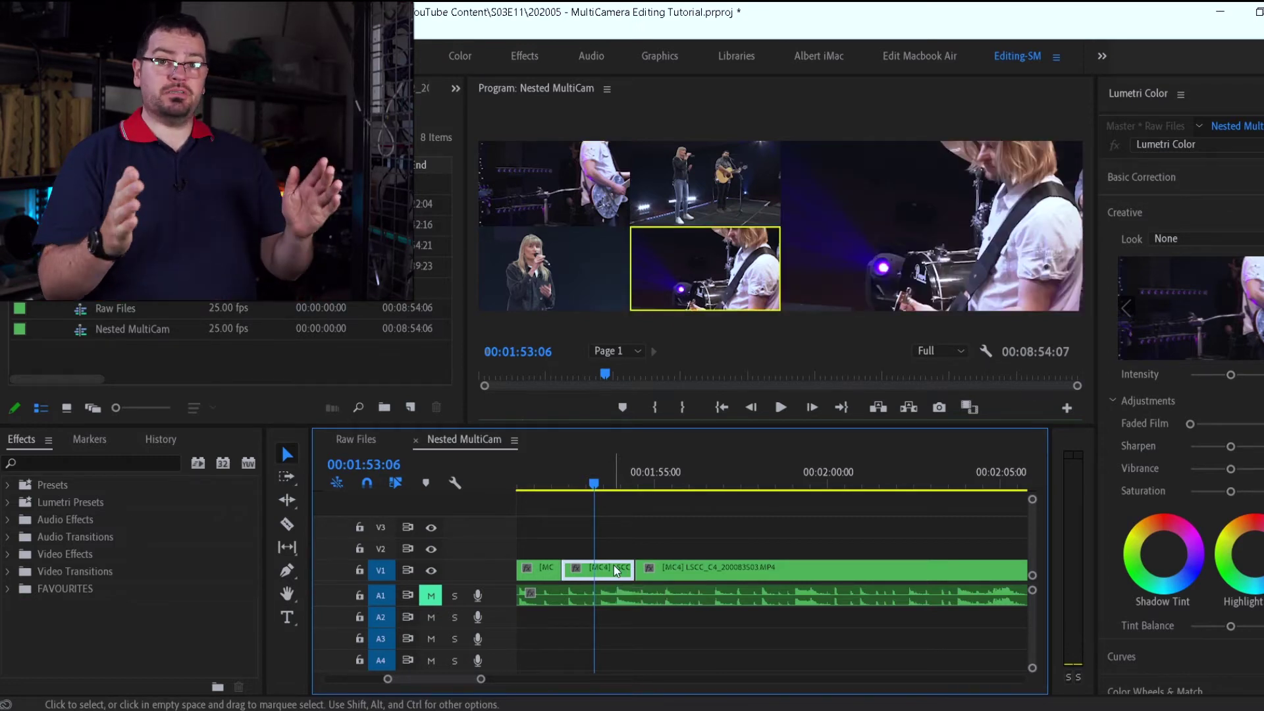
{"action": "left_click_drag", "start_coordinate": [594, 484], "coordinate": [534, 491]}
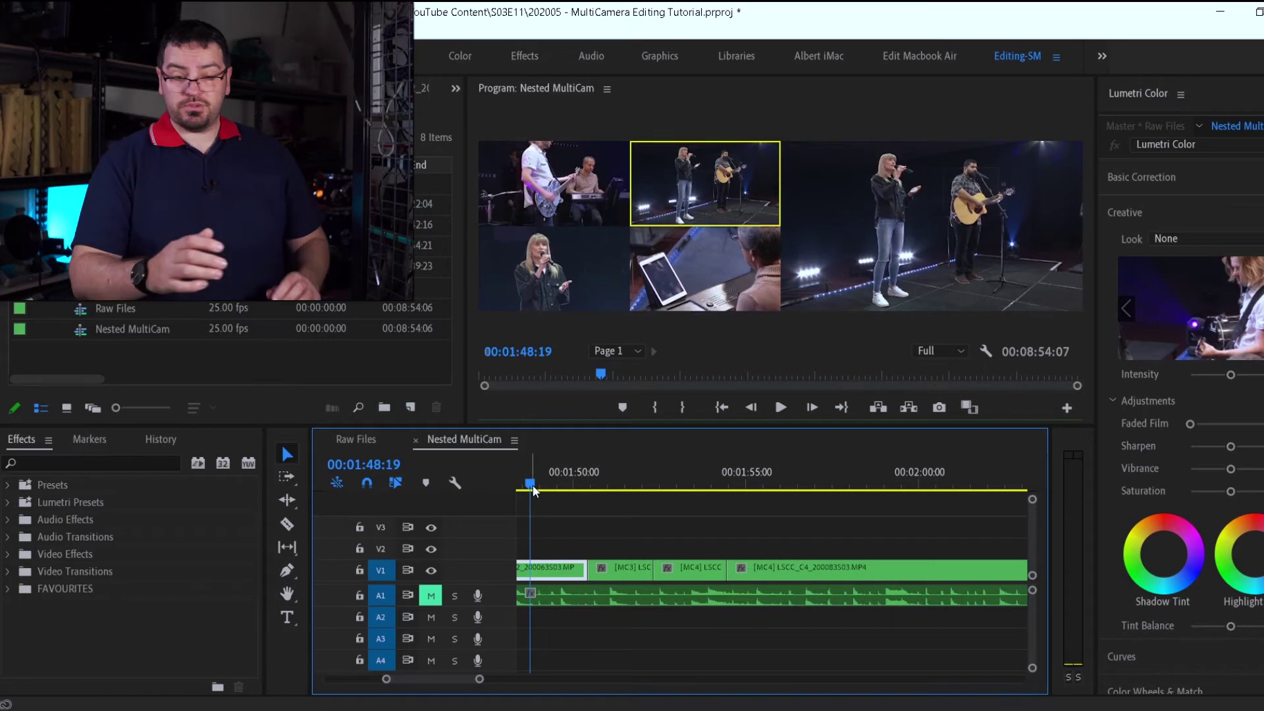
{"action": "key", "text": "space"}
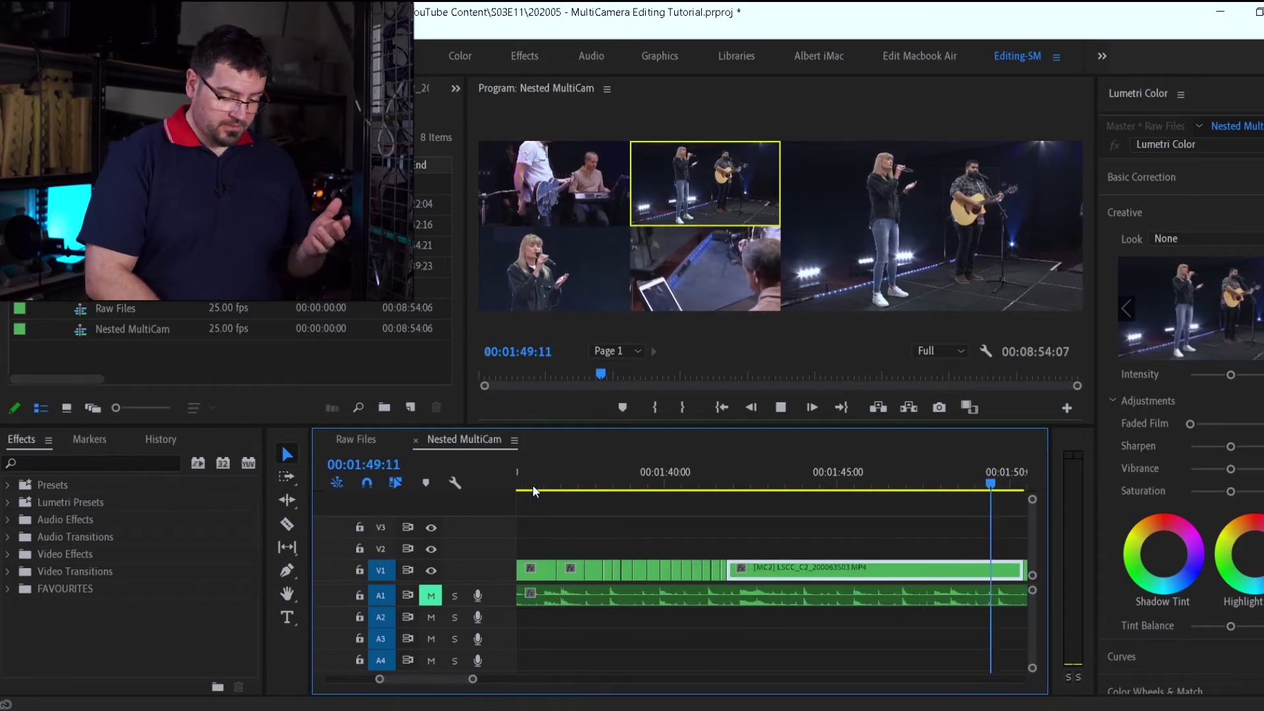
{"action": "key", "text": "3"}
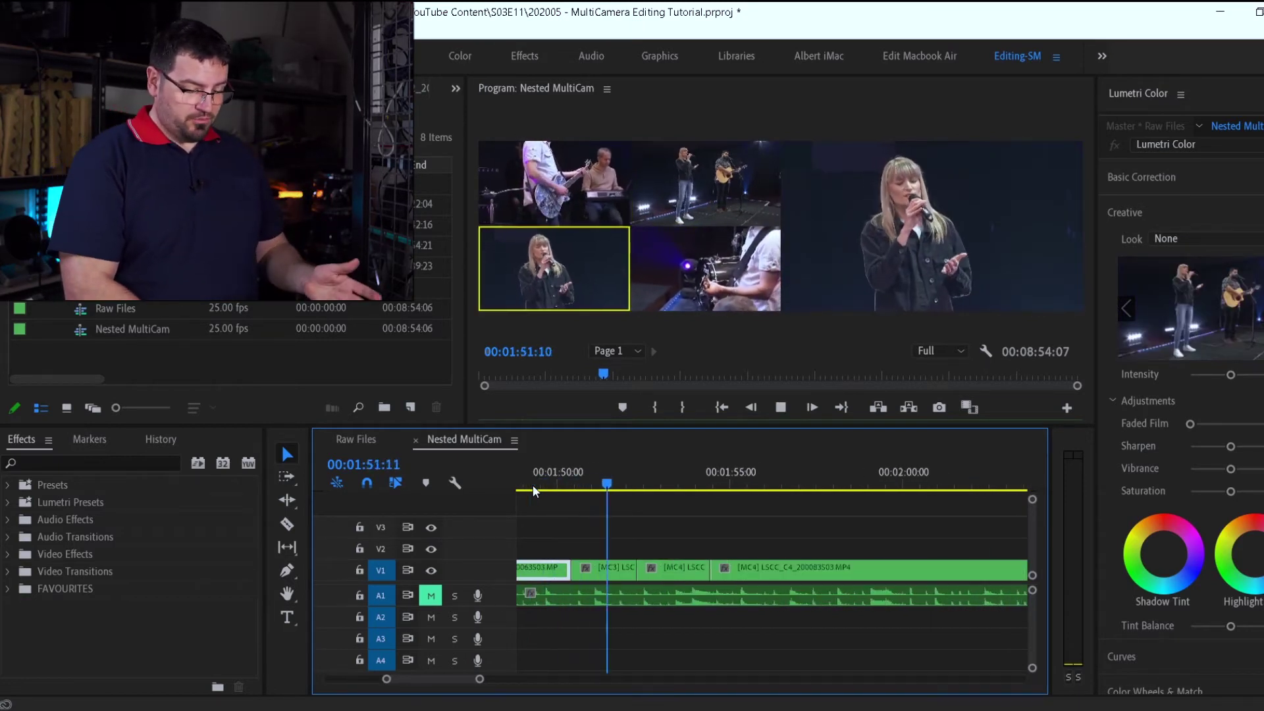
{"action": "key", "text": "4"}
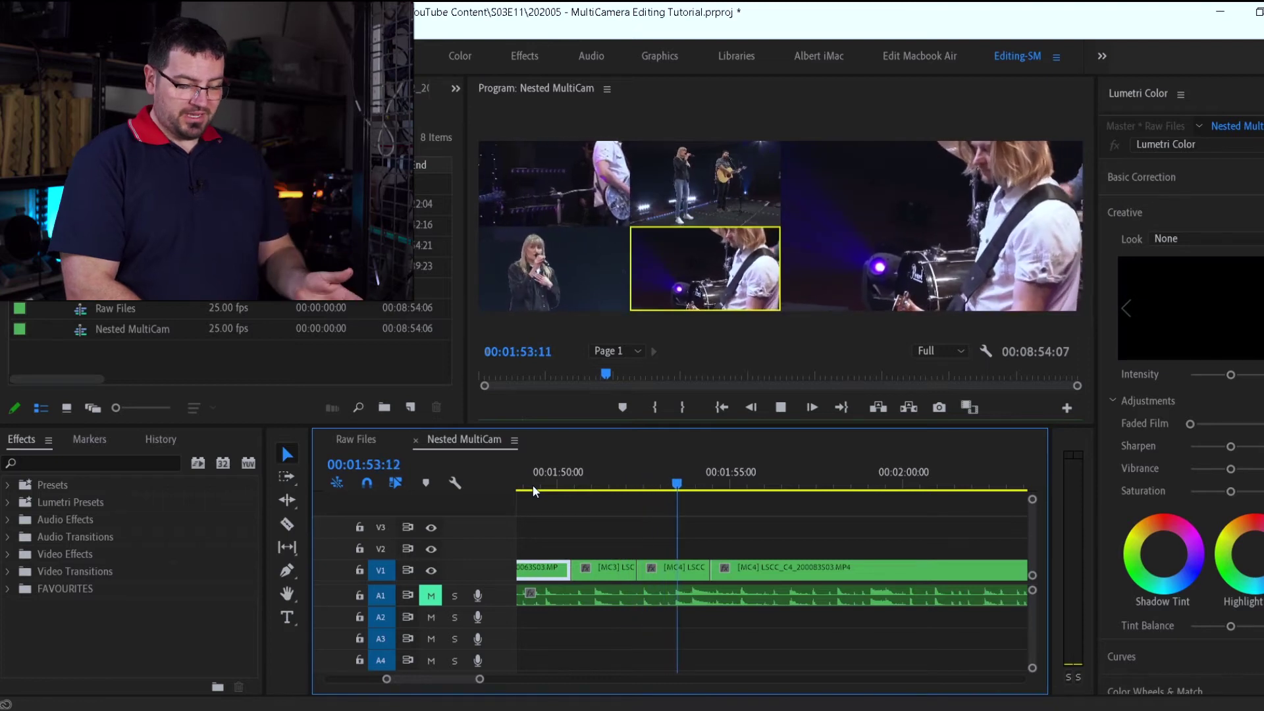
{"action": "key", "text": "space"}
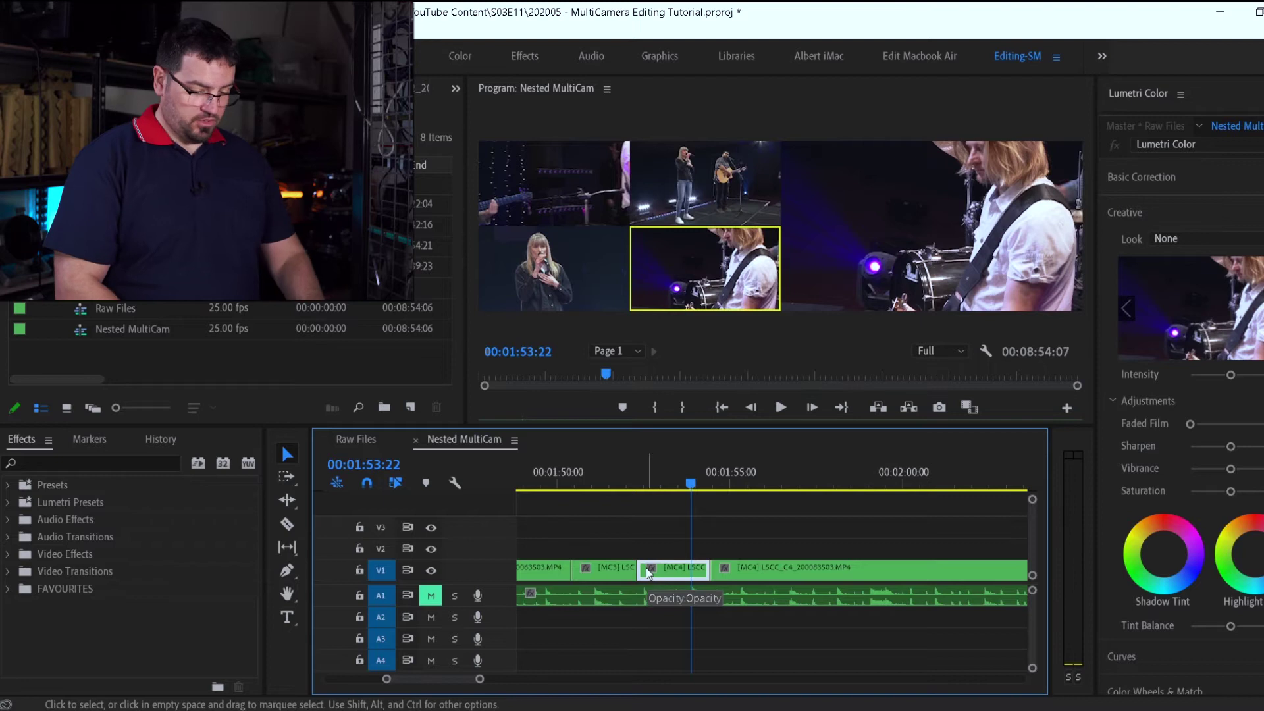
- Change the clip at 00:01:53:22 to camera 1 and play back the cuts from 00:01:49:08
{"action": "key", "text": "1"}
{"action": "left_click", "coordinate": [533, 484]}
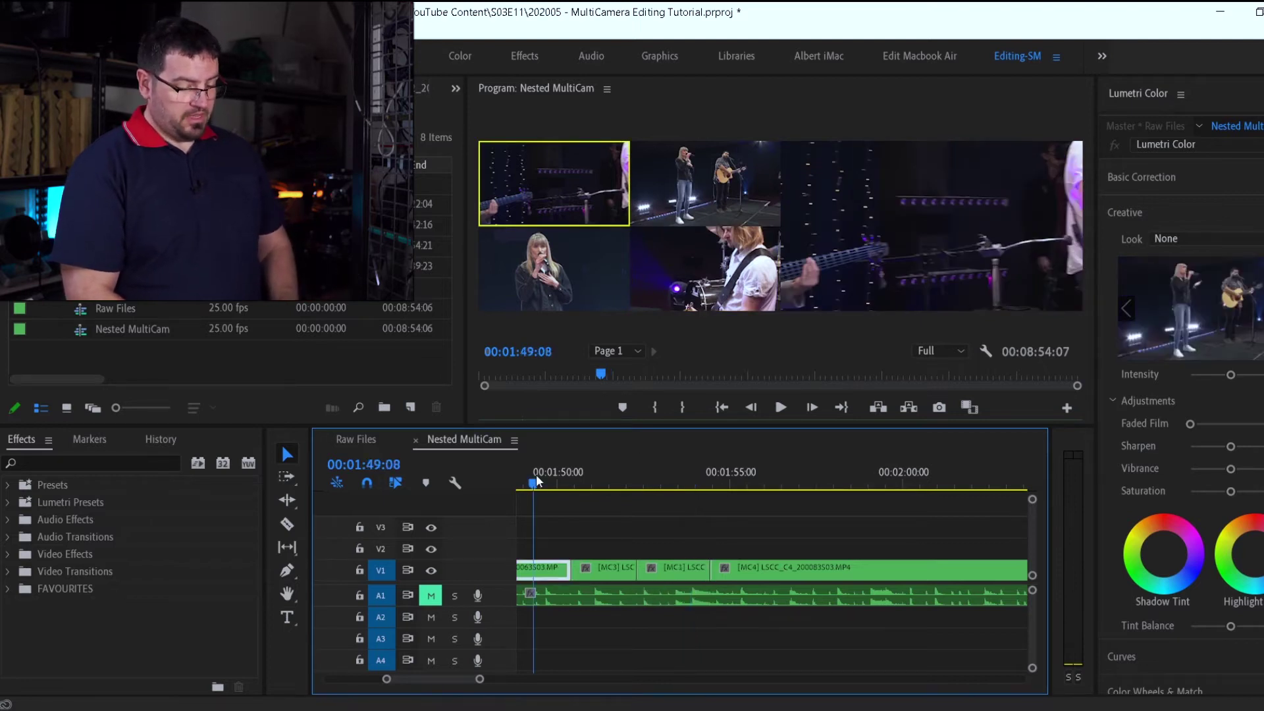
{"action": "key", "text": "2"}
{"action": "key", "text": "3"}
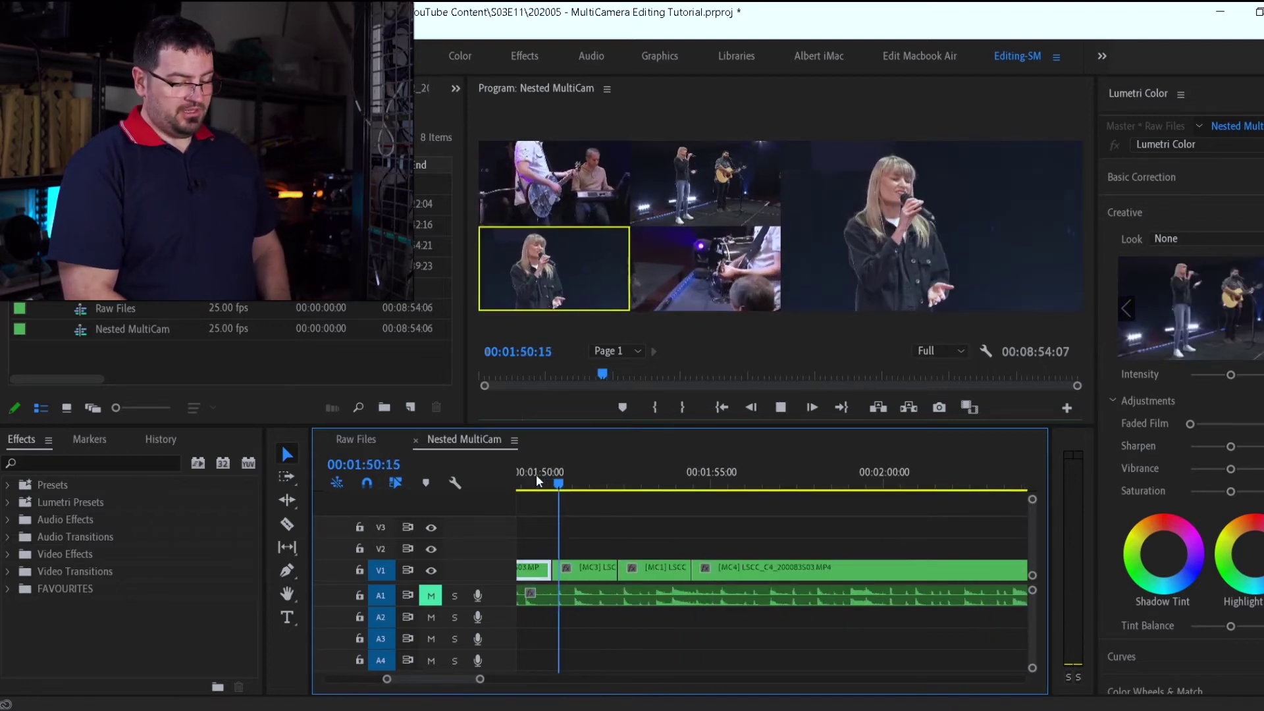
{"action": "key", "text": "1"}
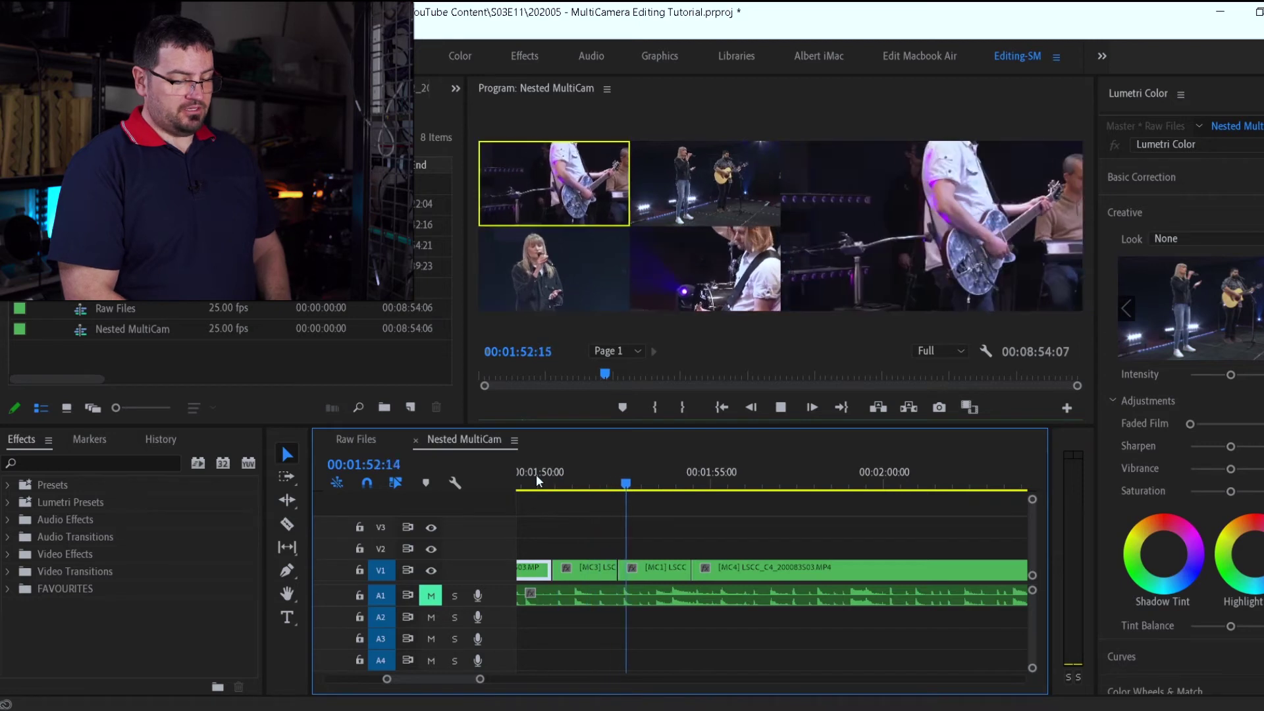
{"action": "key", "text": "4"}
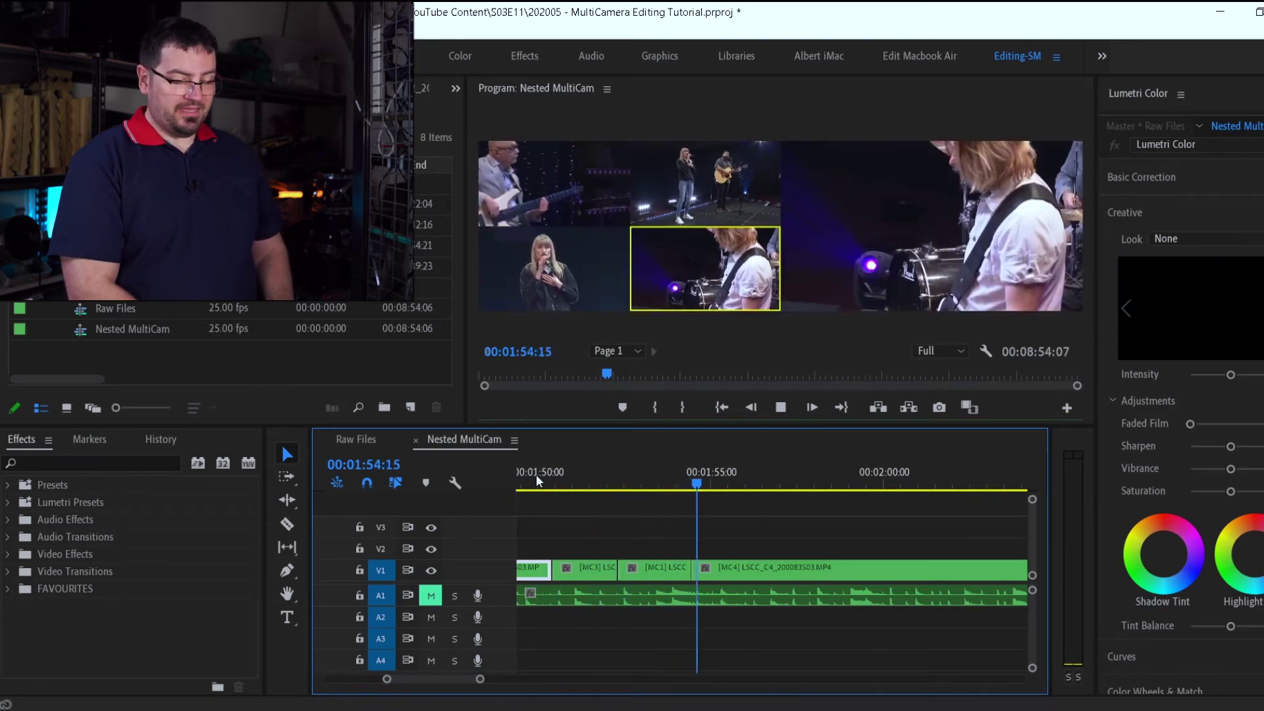
{"action": "key", "text": "space"}
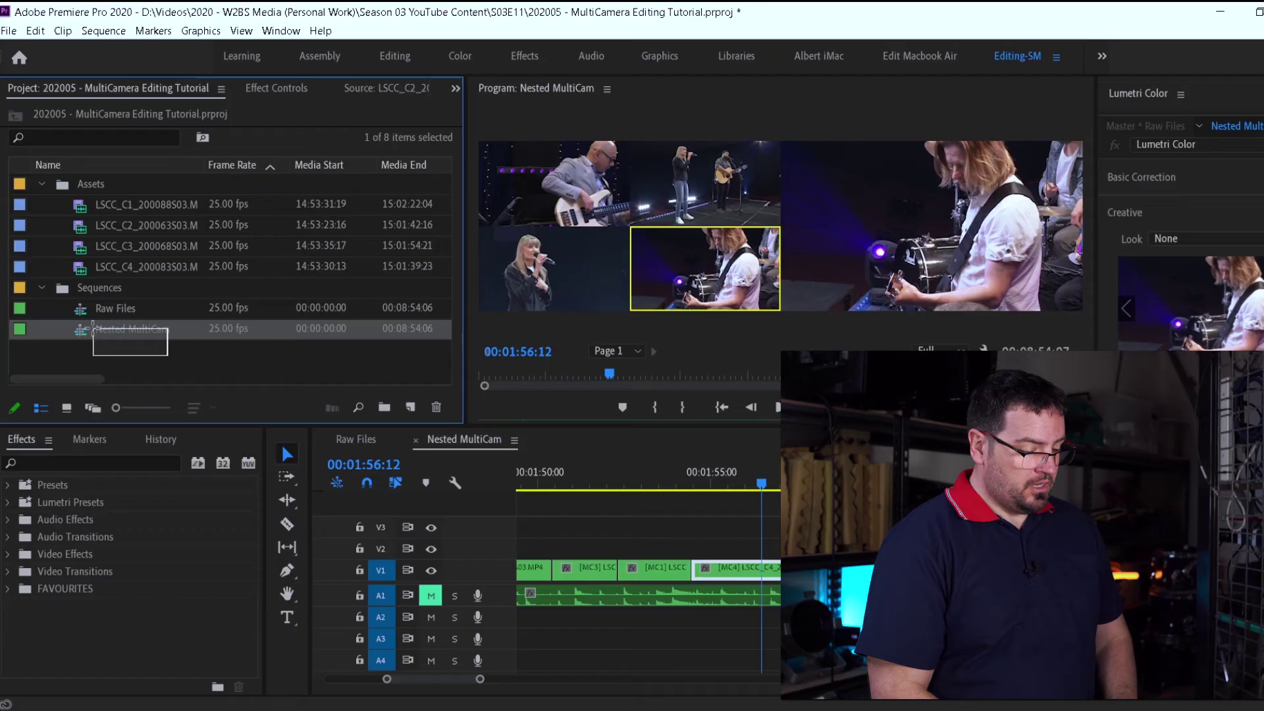
- Create a new sequence from the Nested MultiCam sequence and start renaming the new sequence
{"action": "left_click", "coordinate": [124, 331]}
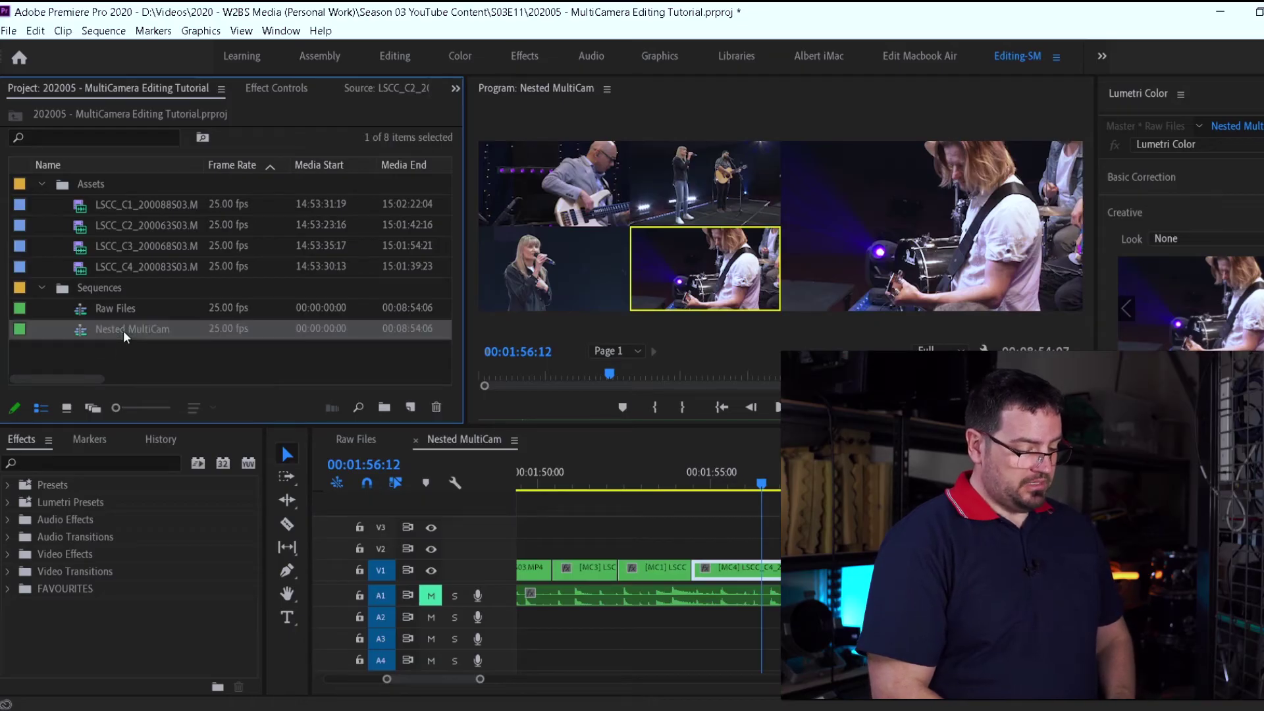
{"action": "left_click_drag", "start_coordinate": [410, 397], "coordinate": [411, 401]}
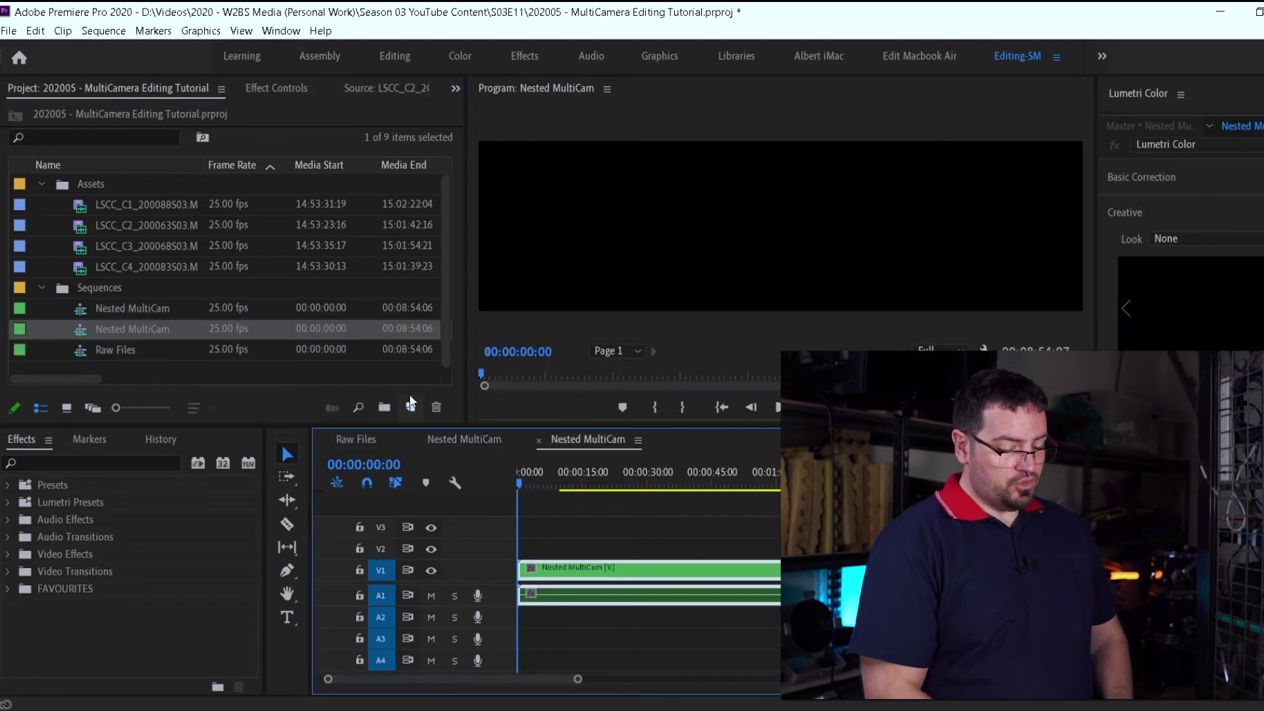
{"action": "left_click", "coordinate": [153, 330]}
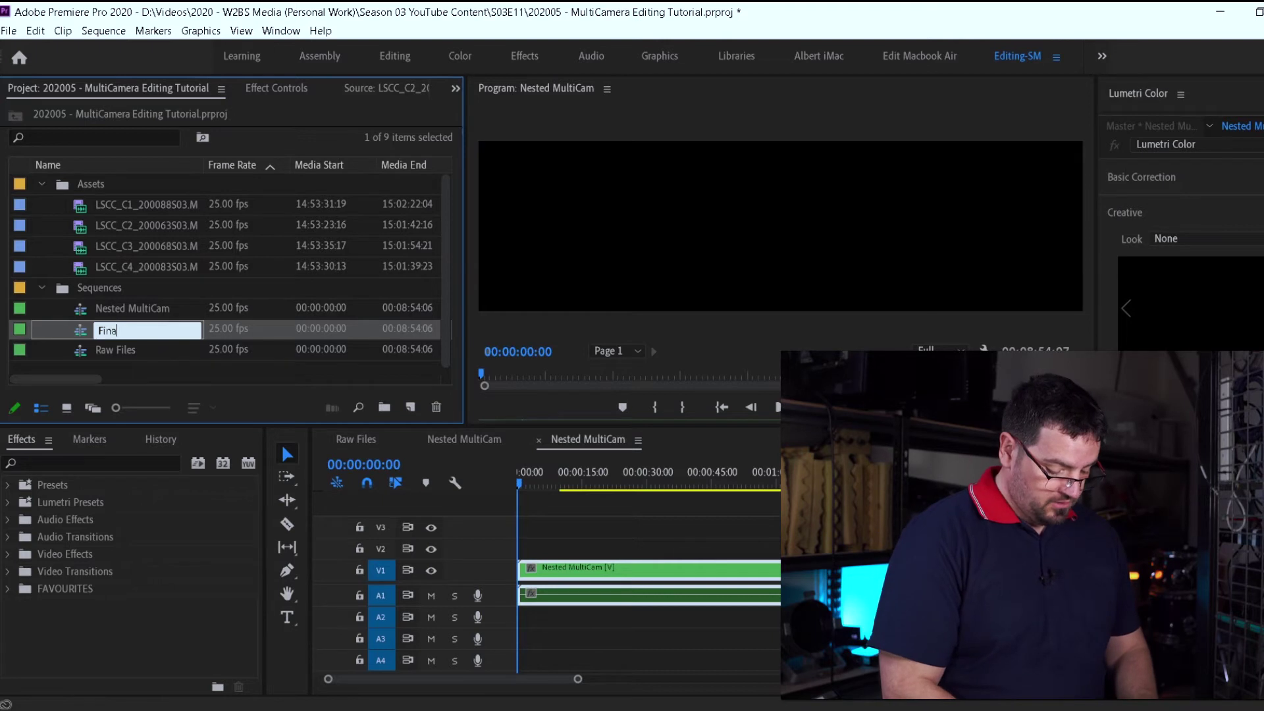